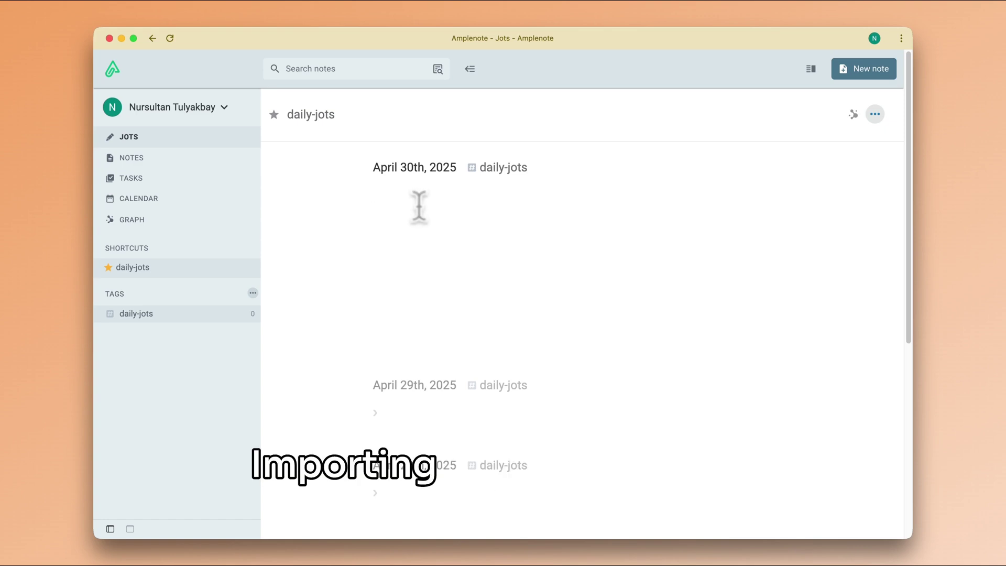
Check the import and export options in account settings, then return to the notes
{"action": "left_click", "coordinate": [224, 107]}
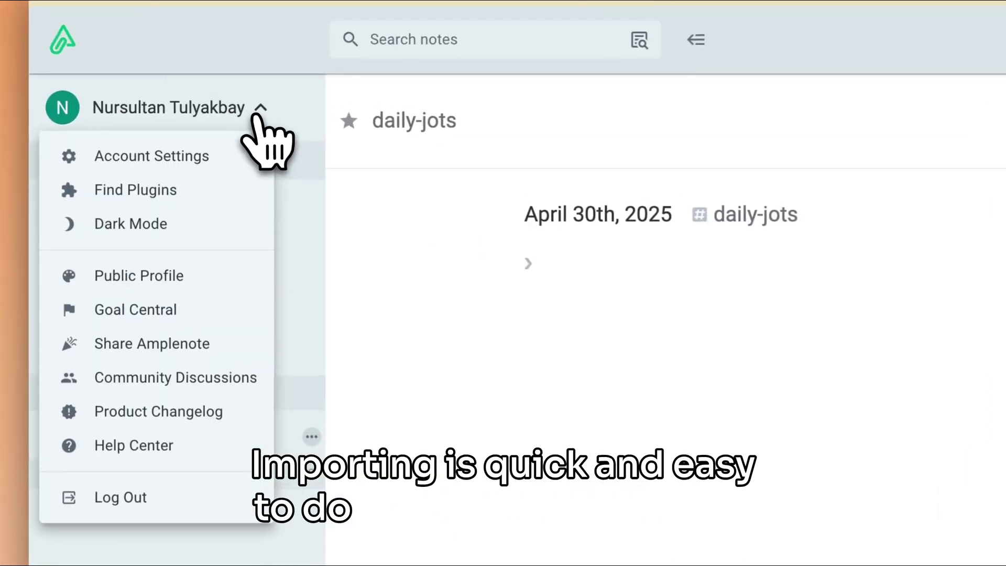
{"action": "left_click", "coordinate": [251, 161]}
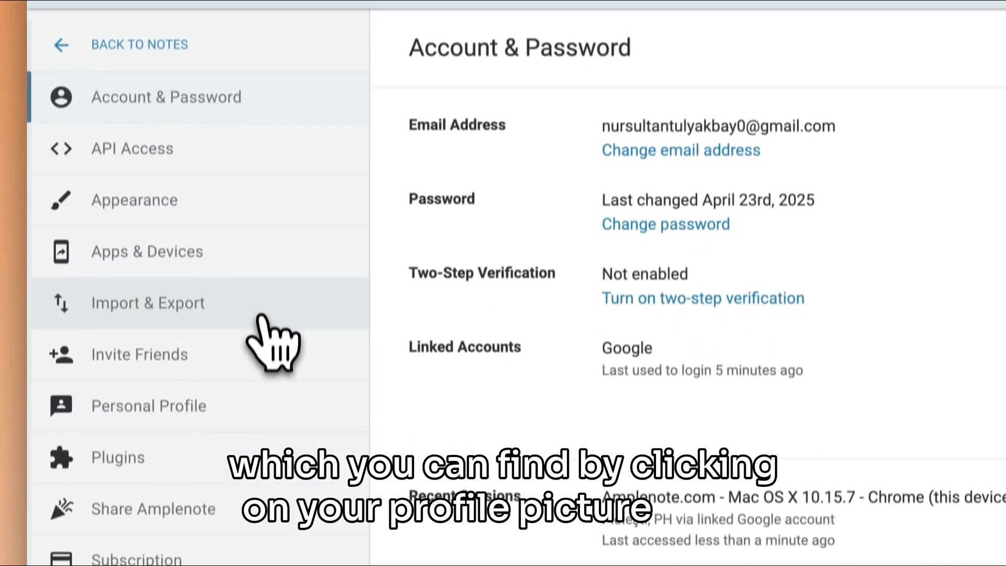
{"action": "left_click", "coordinate": [262, 426]}
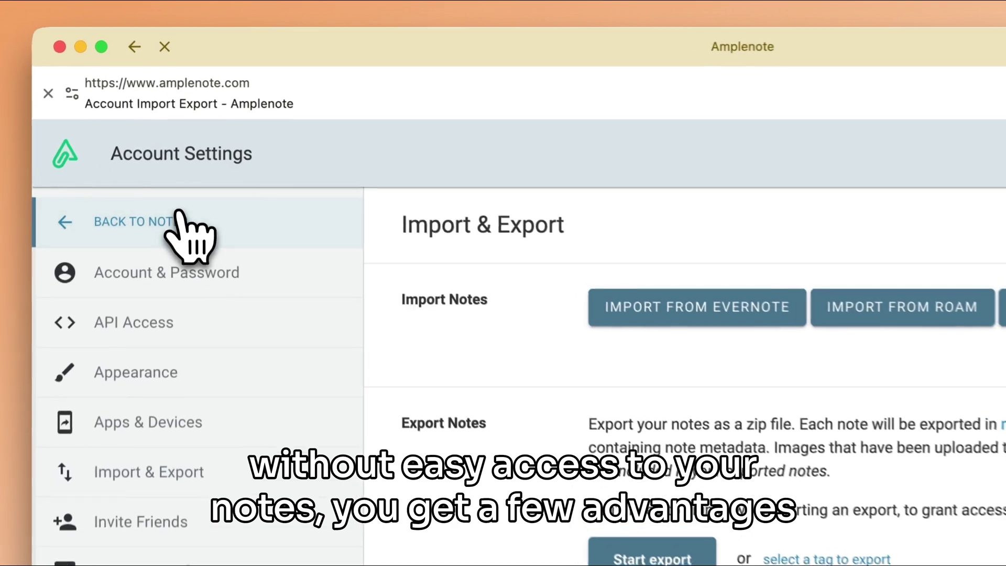
{"action": "left_click", "coordinate": [175, 140]}
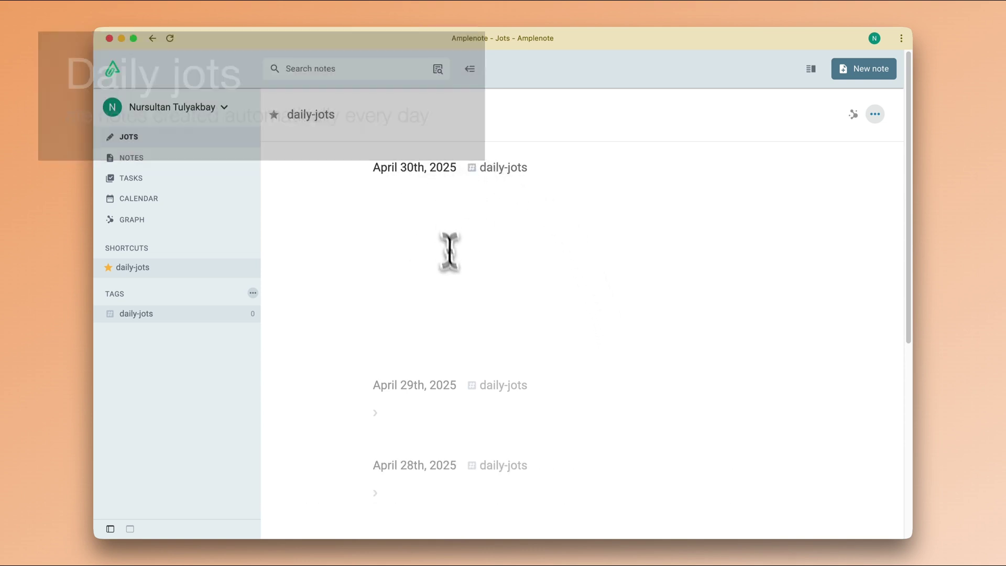
Add 'Buy milk' to the April 30th jot and convert it into a task
{"action": "scroll", "coordinate": [460, 326], "scroll_direction": "down", "scroll_amount": 3}
{"action": "scroll", "coordinate": [461, 326], "scroll_direction": "down", "scroll_amount": 5}
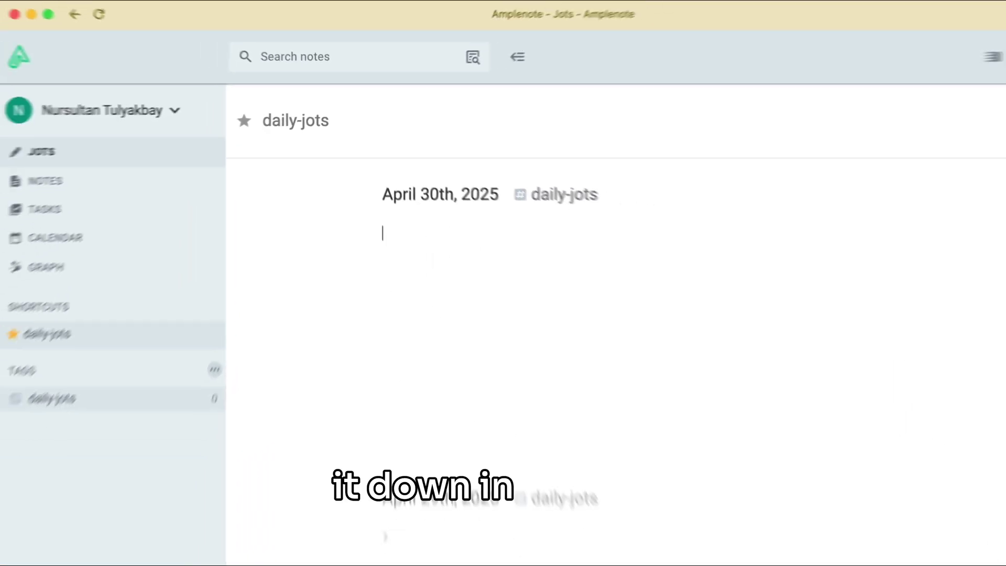
{"action": "type", "text": "Buy milk"}
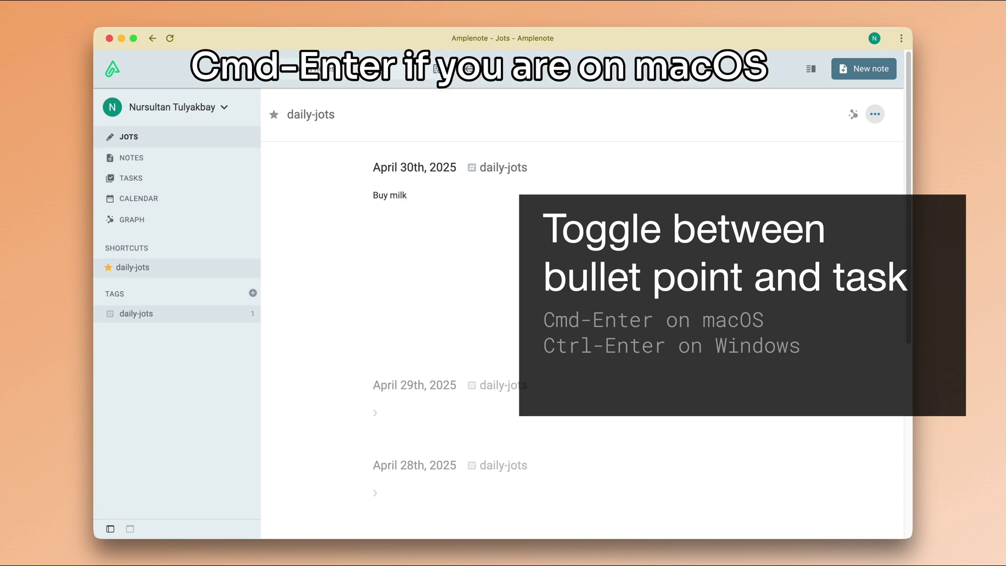
{"action": "key", "text": "super+Return"}
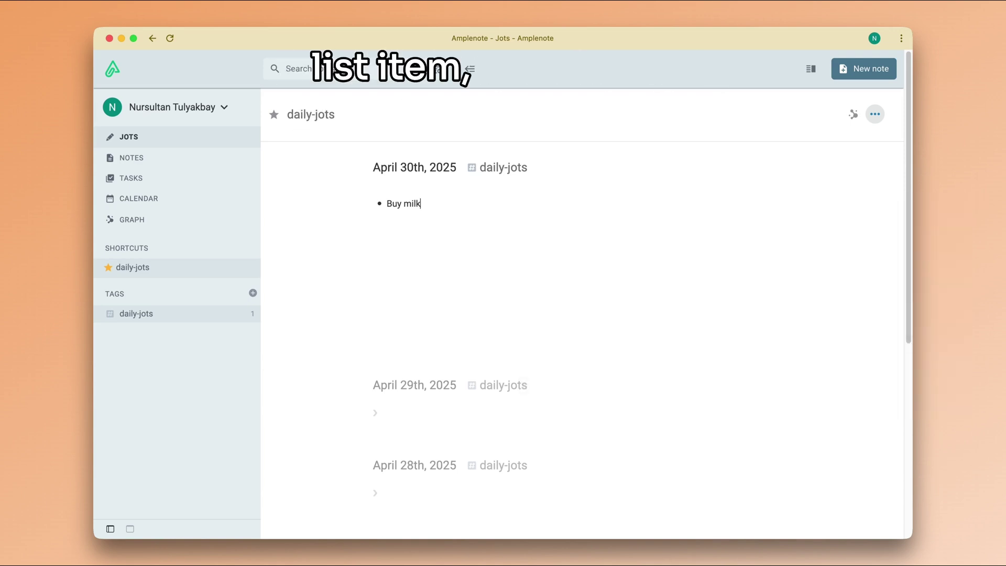
{"action": "key", "text": "super+Return"}
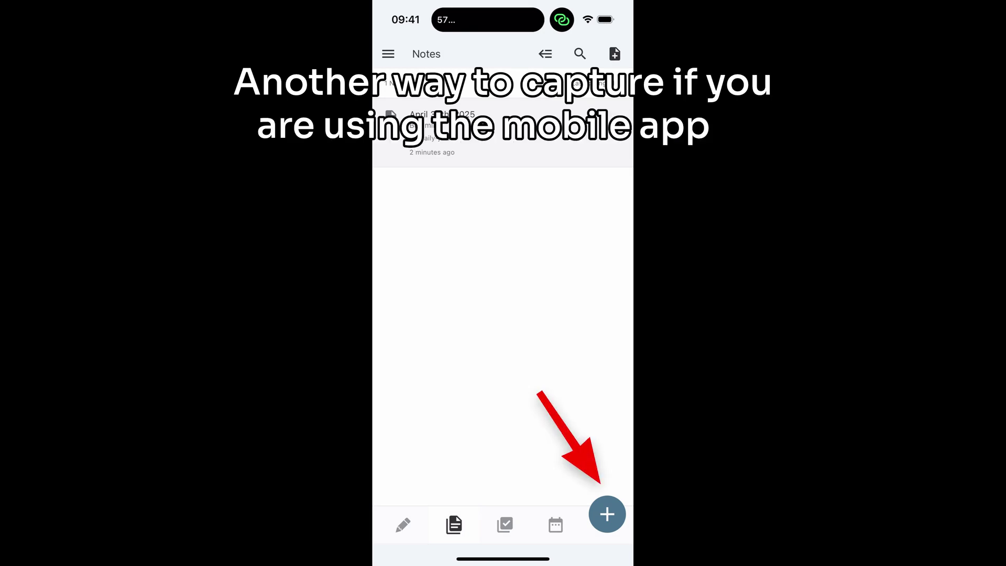
Add a 'Look for a new office chair' quick to-do to today's jot
{"action": "left_click", "coordinate": [607, 514]}
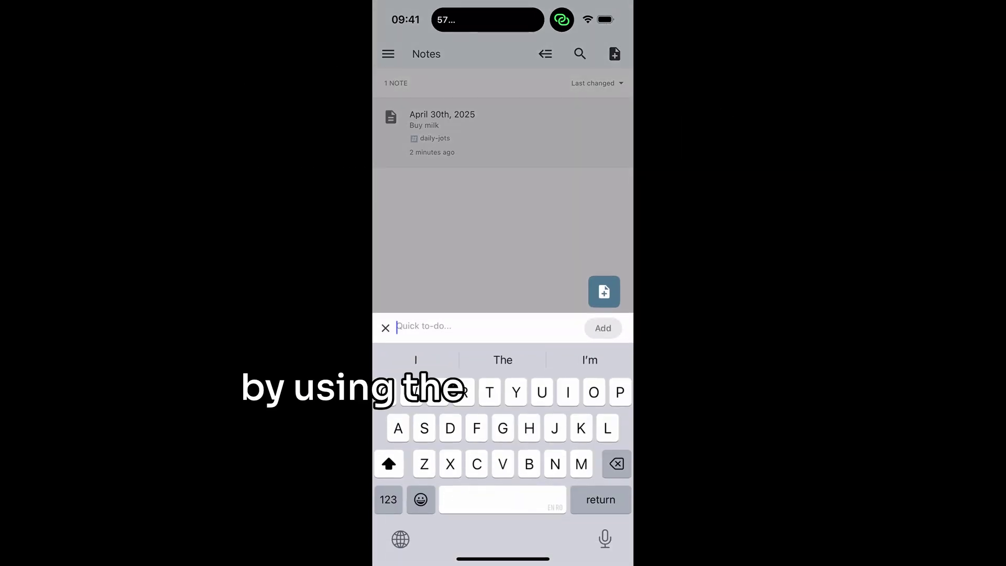
{"action": "type", "text": "L"}
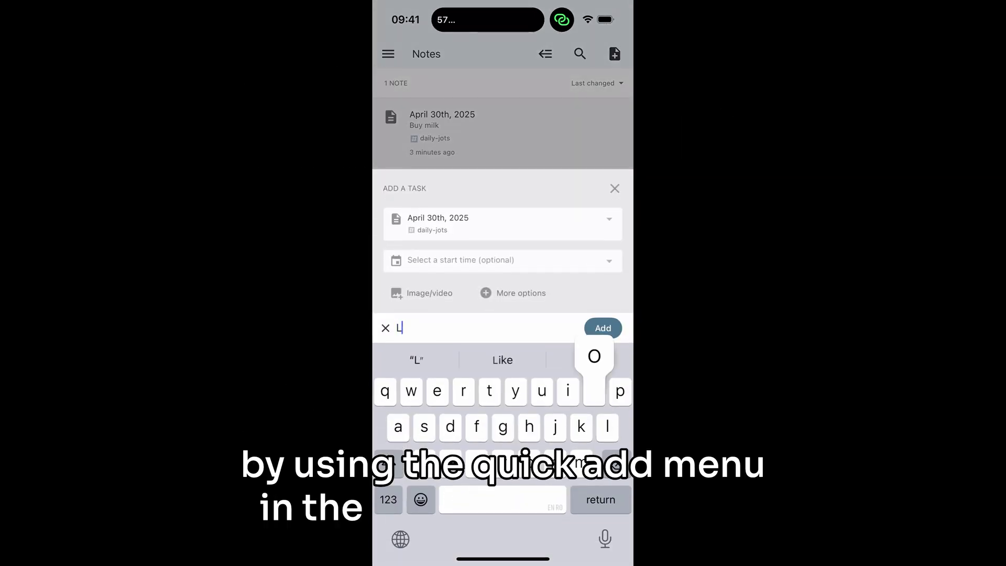
{"action": "type", "text": "ook for a n"}
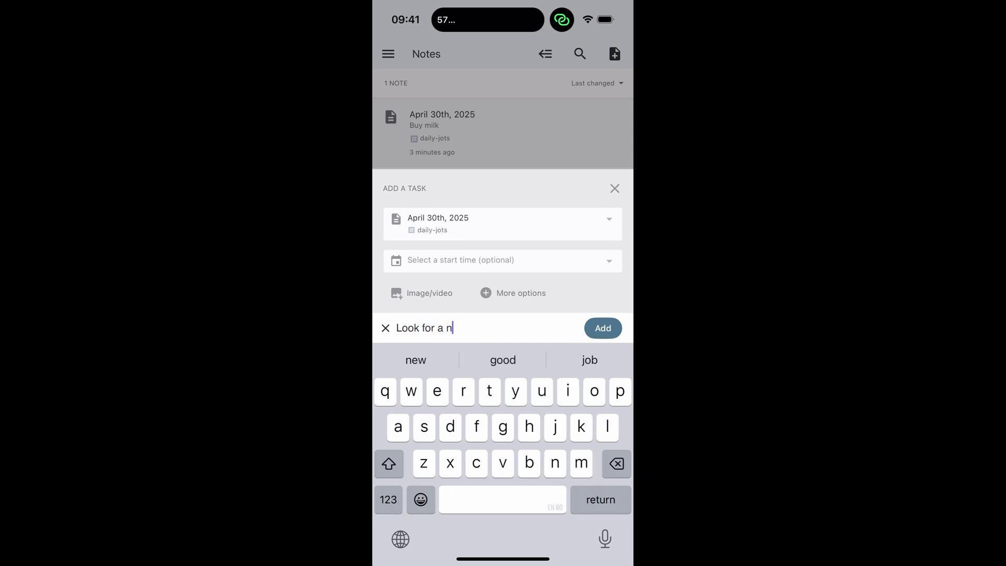
{"action": "type", "text": "ew office chair"}
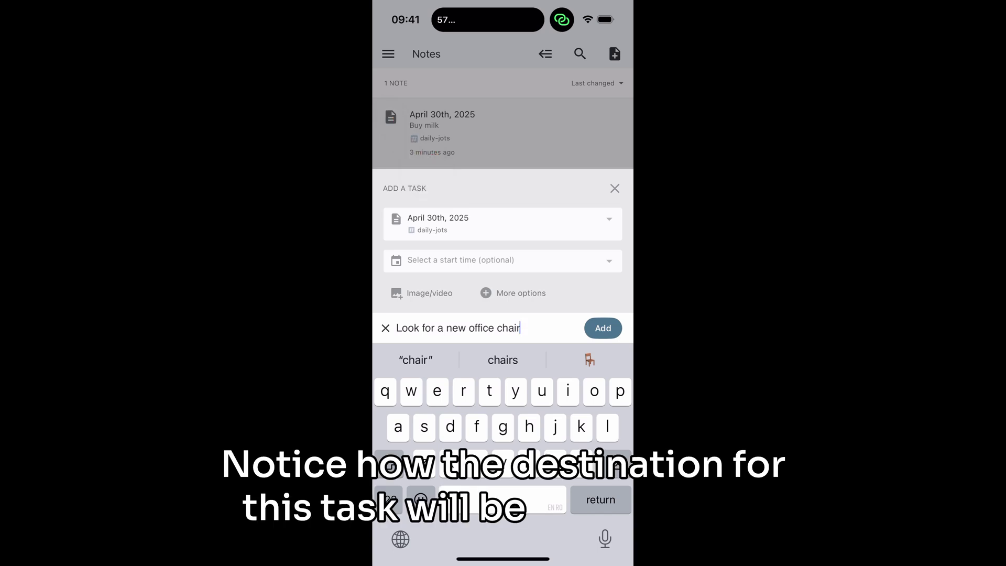
{"action": "key", "text": "Return"}
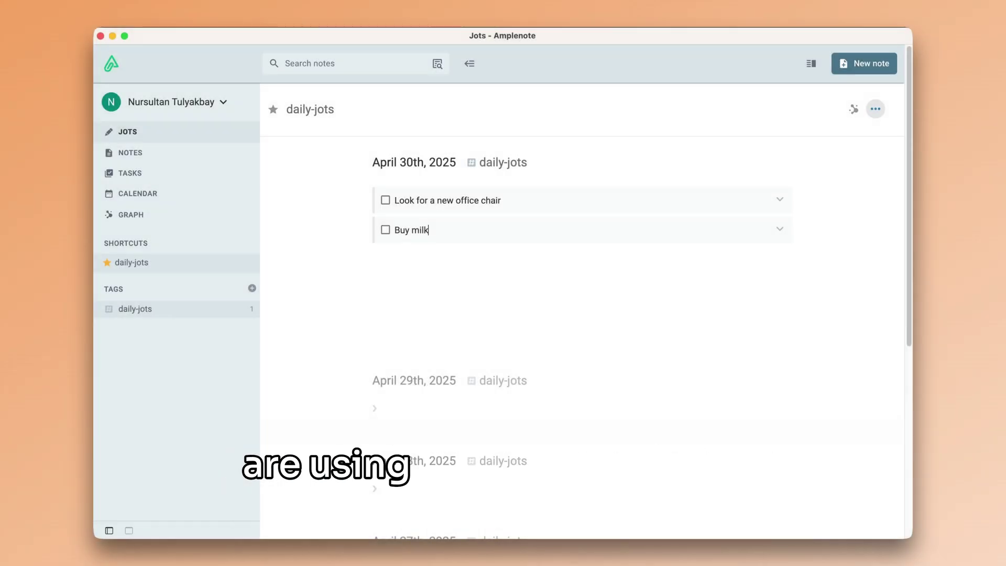
Set the global task capture shortcut to Ctrl+Cmd+Shift+A in settings
{"action": "key", "text": "super+comma"}
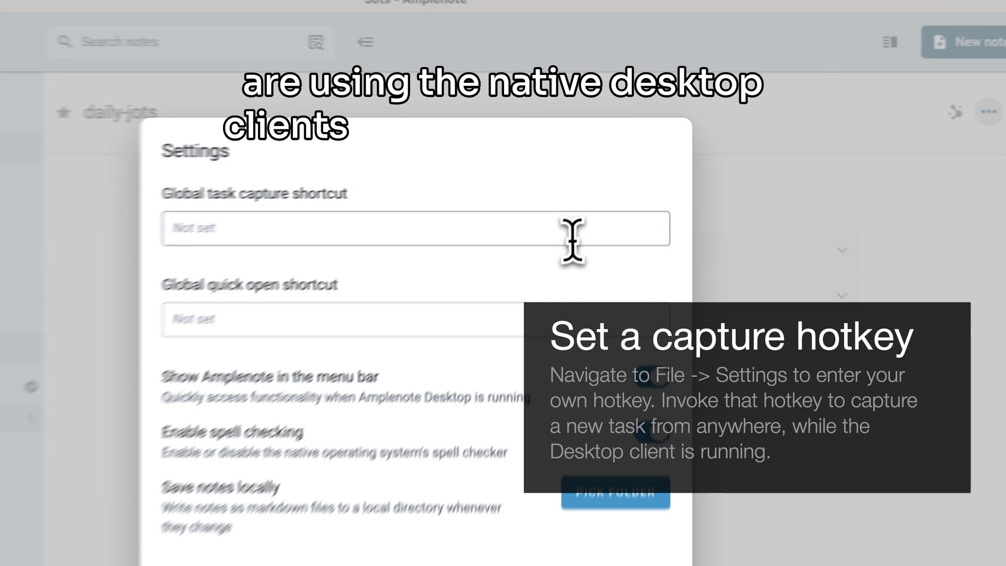
{"action": "left_click", "coordinate": [604, 186]}
{"action": "key", "text": "ctrl"}
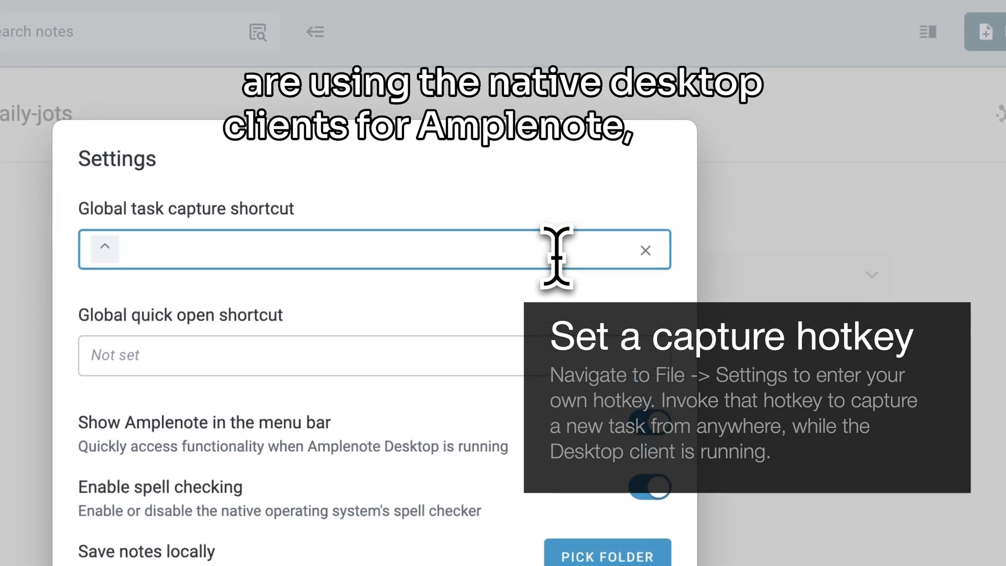
{"action": "key", "text": "ctrl+super+shift+a"}
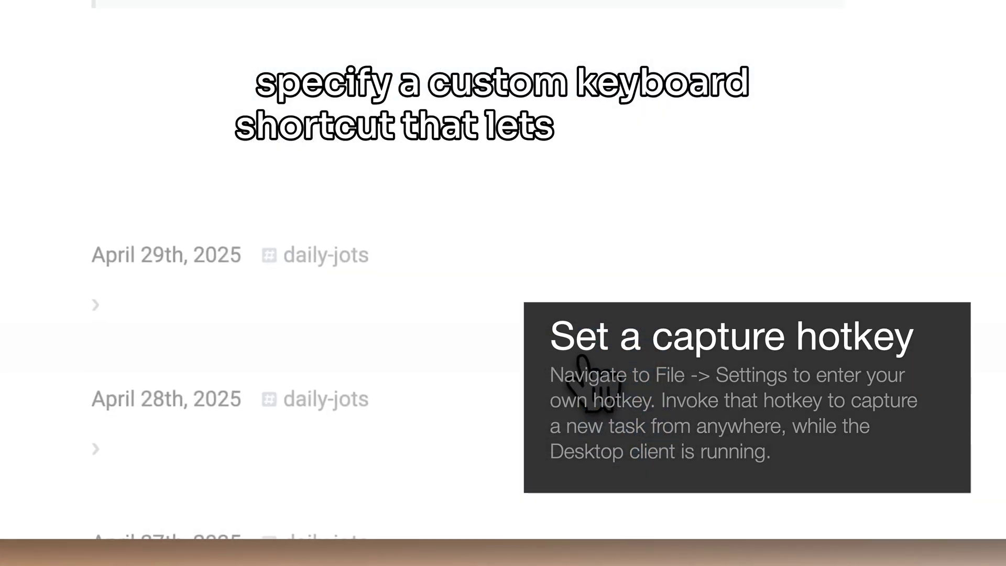
Capture the task 'Water plants once a week' into today's jot with the shortcut
{"action": "key", "text": "ctrl+super+shift+a"}
{"action": "type", "text": "Water p"}
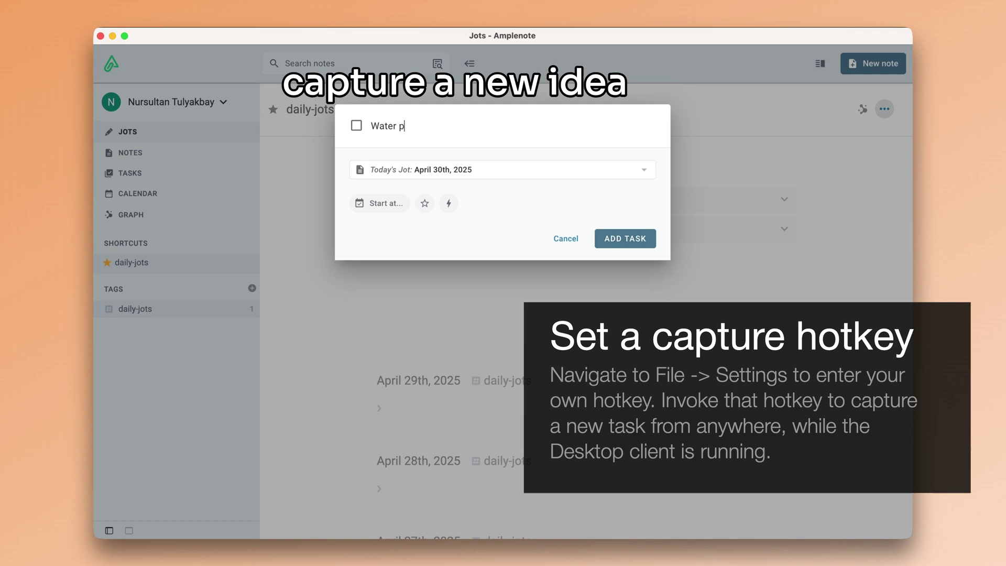
{"action": "type", "text": "lants once a week"}
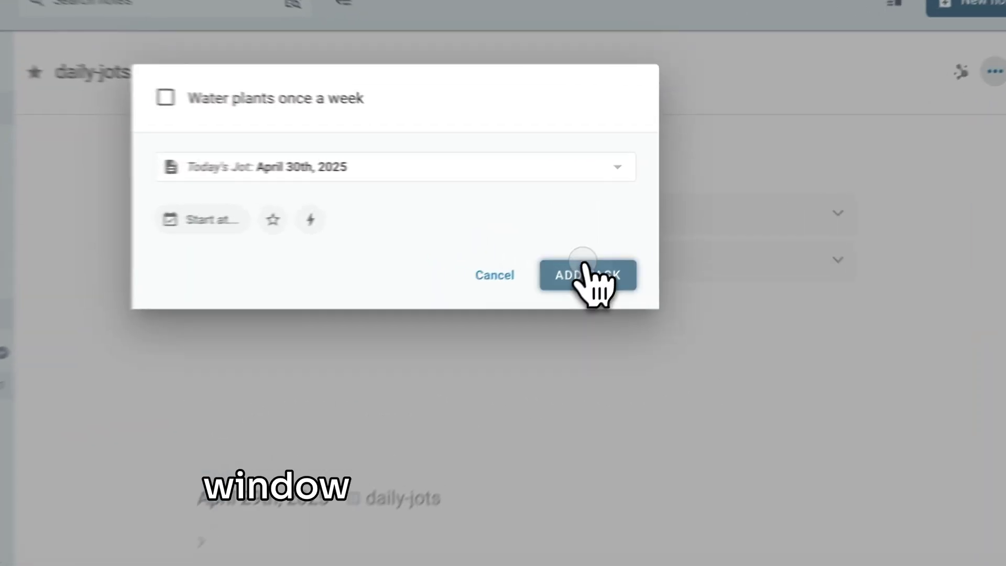
{"action": "left_click", "coordinate": [628, 239]}
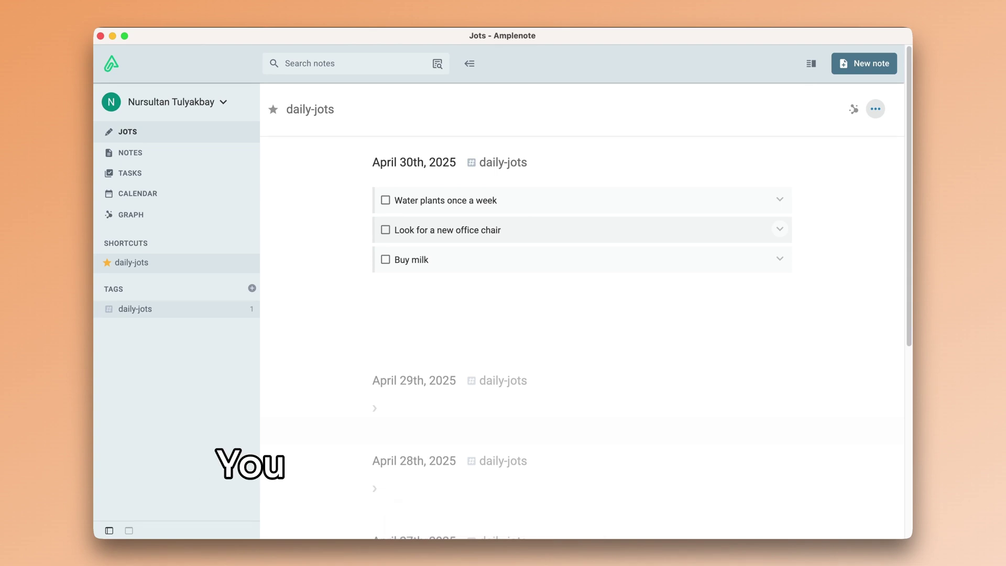
{"action": "left_click", "coordinate": [428, 259]}
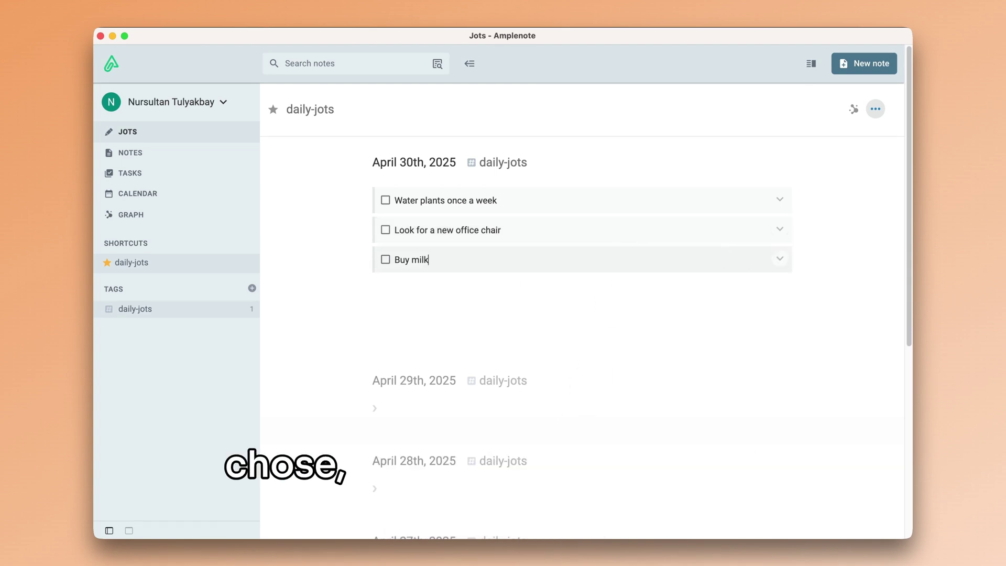
{"action": "key", "text": "ctrl+shift+super+a"}
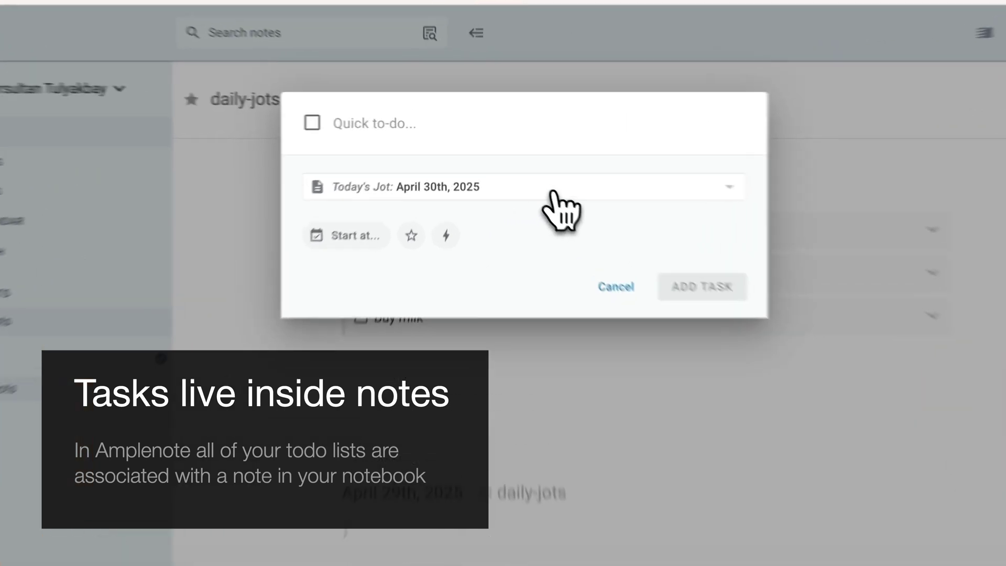
{"action": "left_click", "coordinate": [522, 174]}
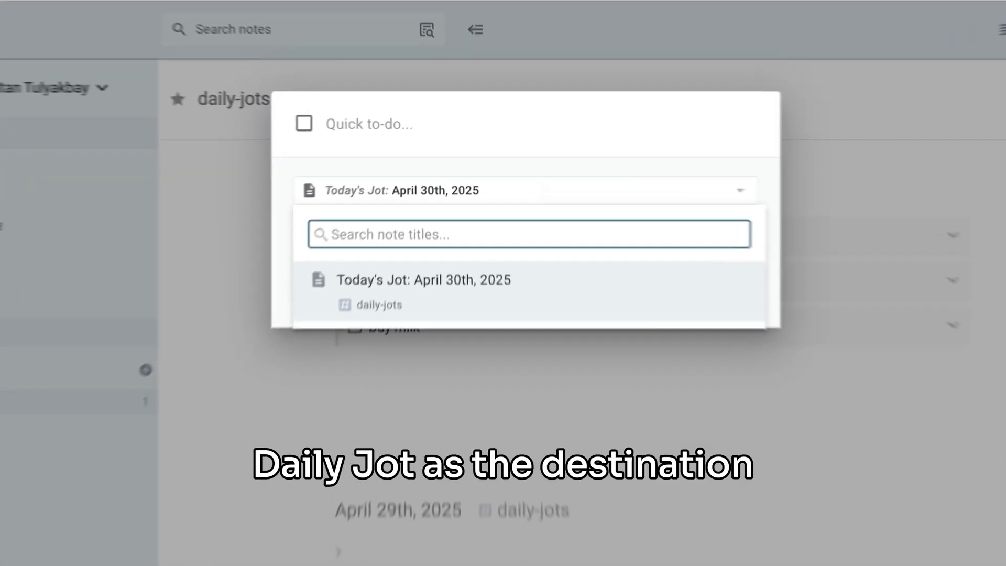
{"action": "left_click", "coordinate": [513, 159]}
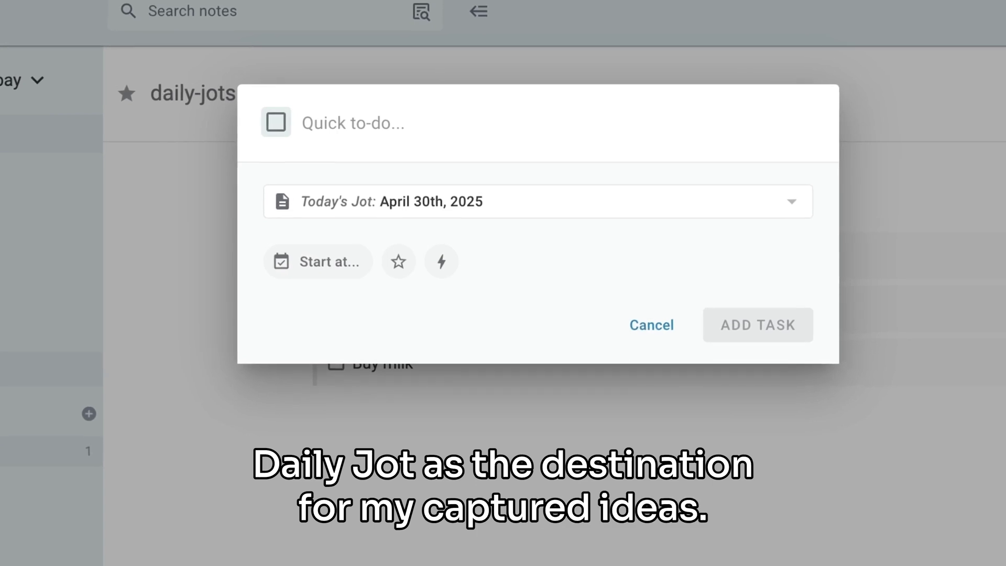
{"action": "left_click", "coordinate": [653, 322]}
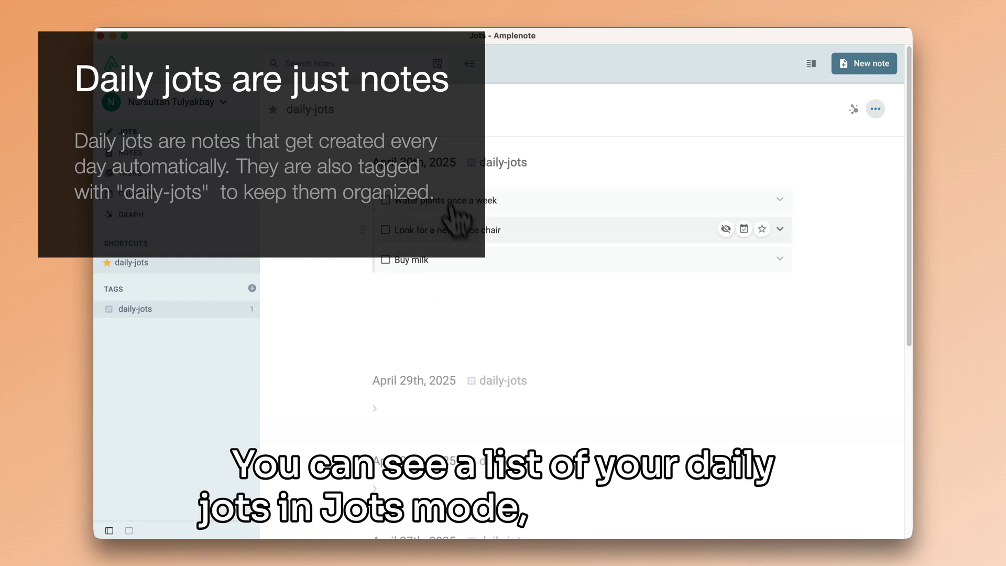
{"action": "scroll", "coordinate": [461, 349], "scroll_direction": "down", "scroll_amount": 5}
{"action": "scroll", "coordinate": [461, 348], "scroll_direction": "up", "scroll_amount": 3}
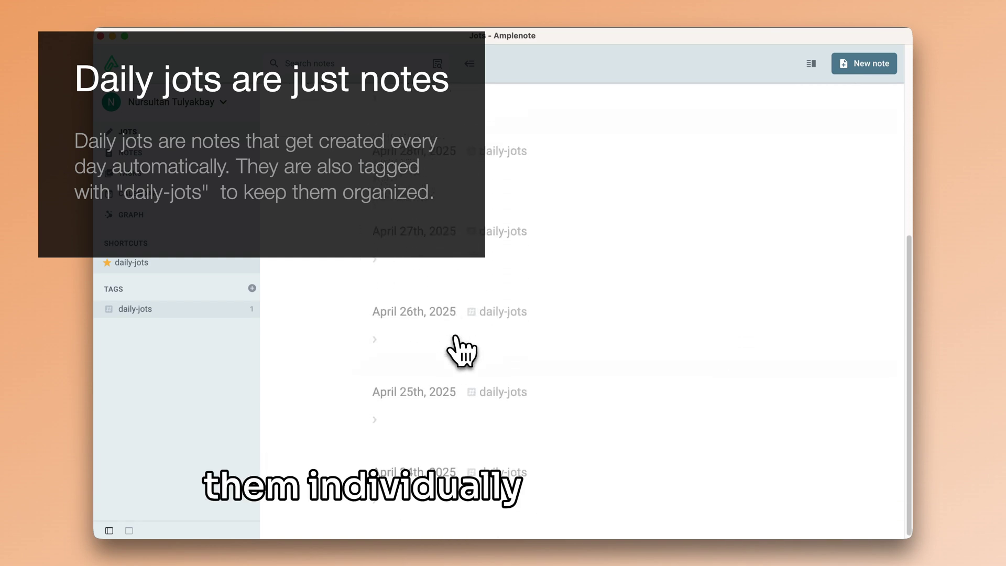
{"action": "scroll", "coordinate": [461, 348], "scroll_direction": "up", "scroll_amount": 2}
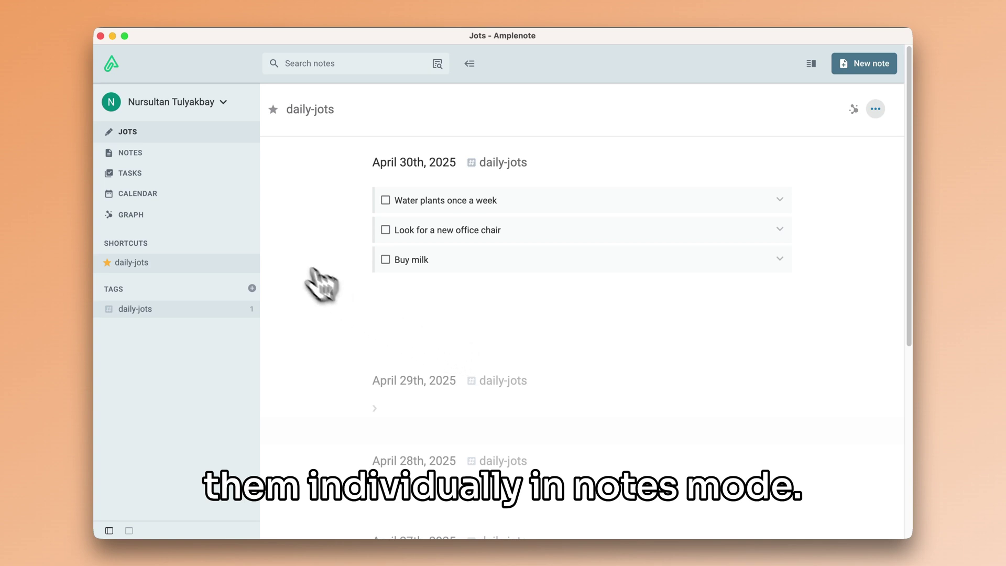
{"action": "left_click", "coordinate": [157, 153]}
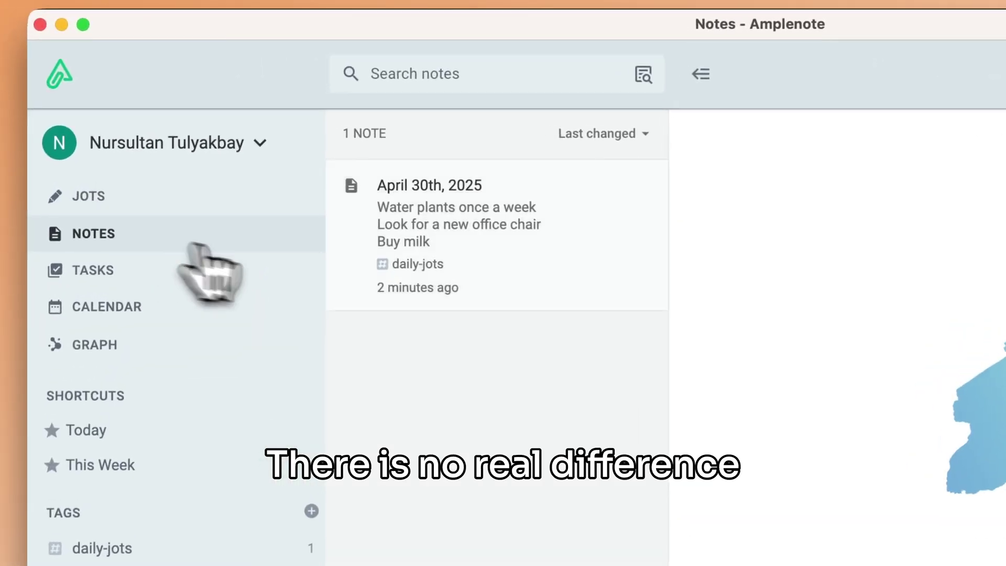
{"action": "left_click", "coordinate": [515, 277]}
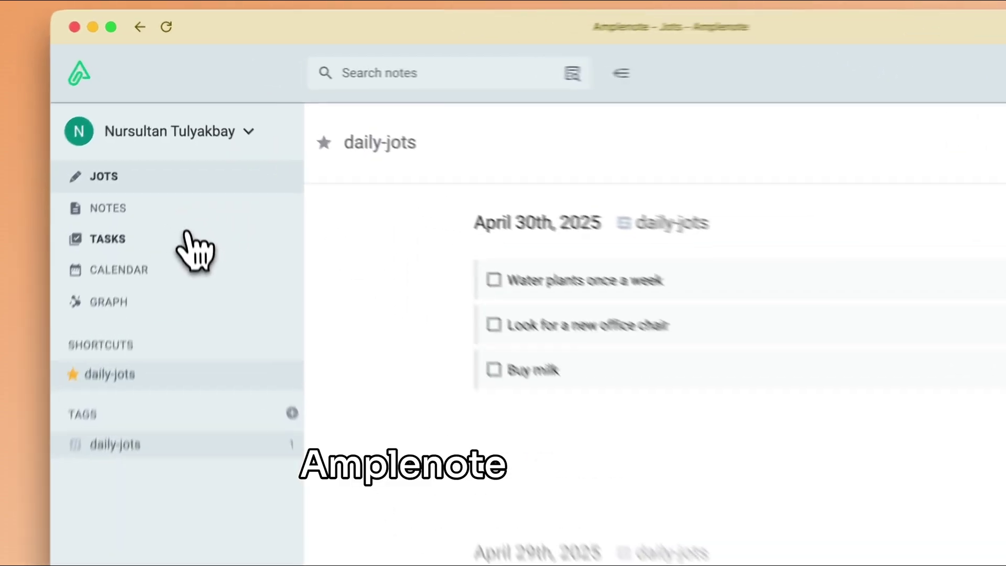
Show the All tasks list with the three April 30th tasks
{"action": "left_click", "coordinate": [184, 176]}
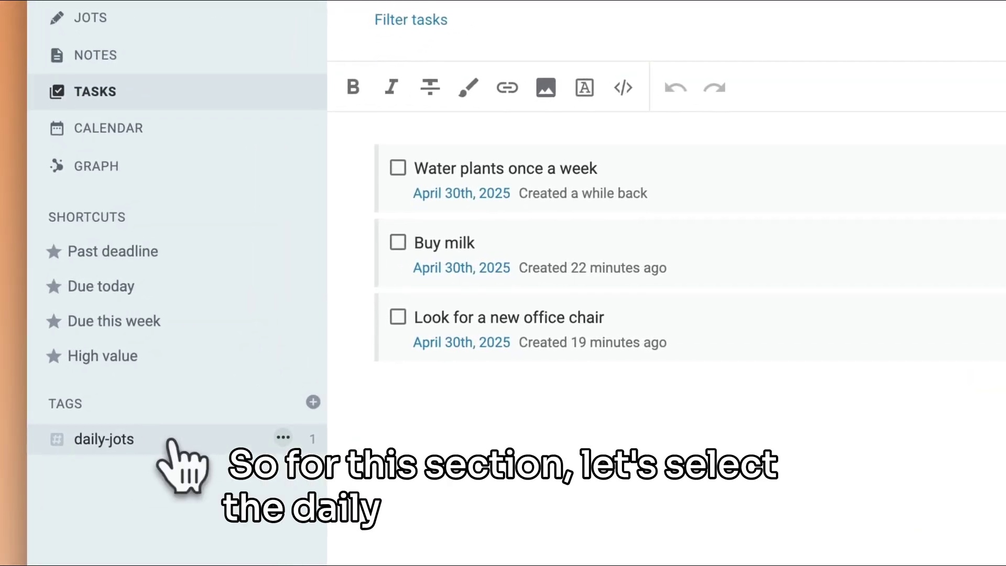
Filter the task list by the daily-jots tag
{"action": "left_click", "coordinate": [172, 439]}
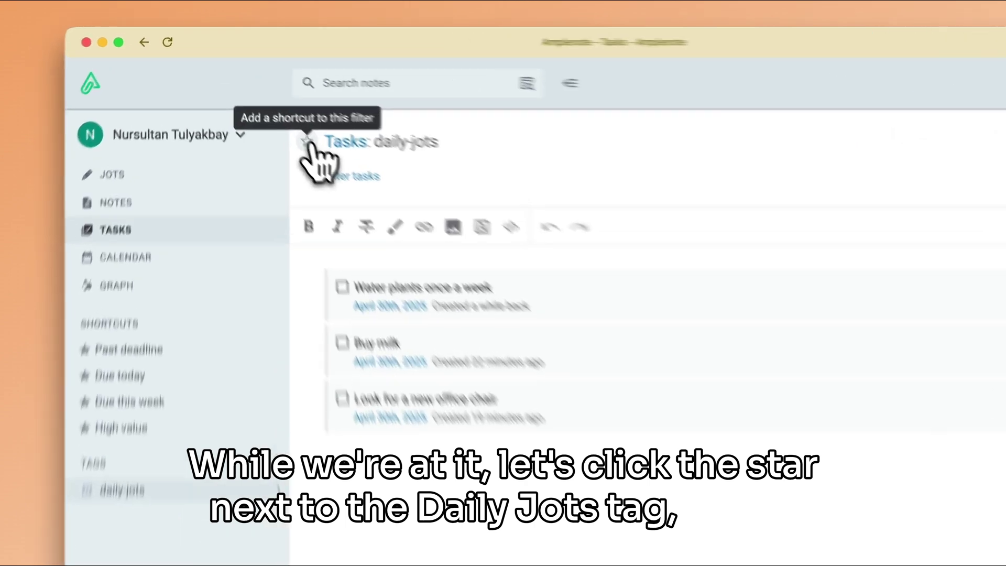
Star the 'Tasks: daily-jots' filter to save it as a shortcut
{"action": "left_click", "coordinate": [346, 175]}
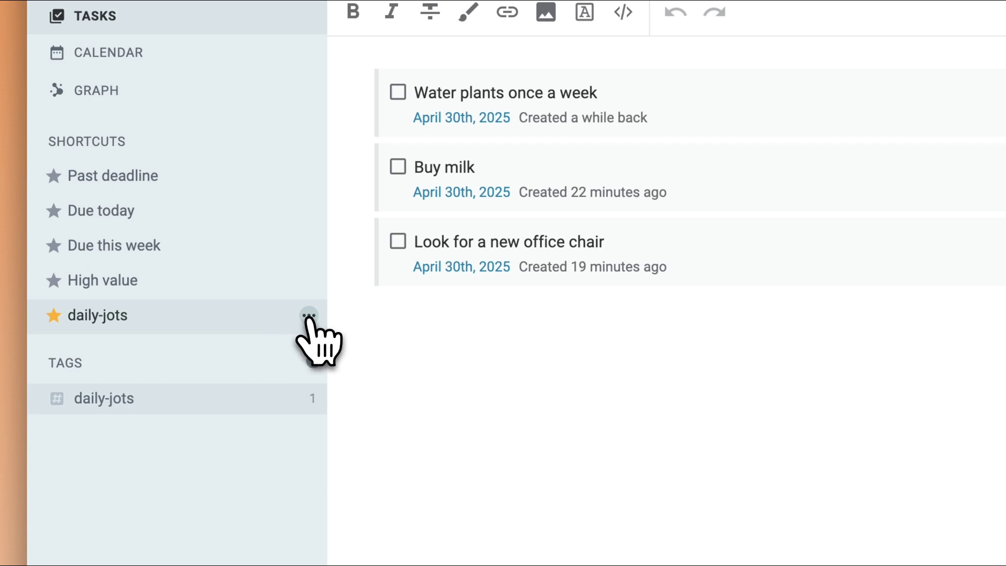
Rename the daily-jots shortcut to 'Inbox' prefixed with the inbox-tray emoji
{"action": "left_click", "coordinate": [309, 316]}
{"action": "left_click", "coordinate": [267, 353]}
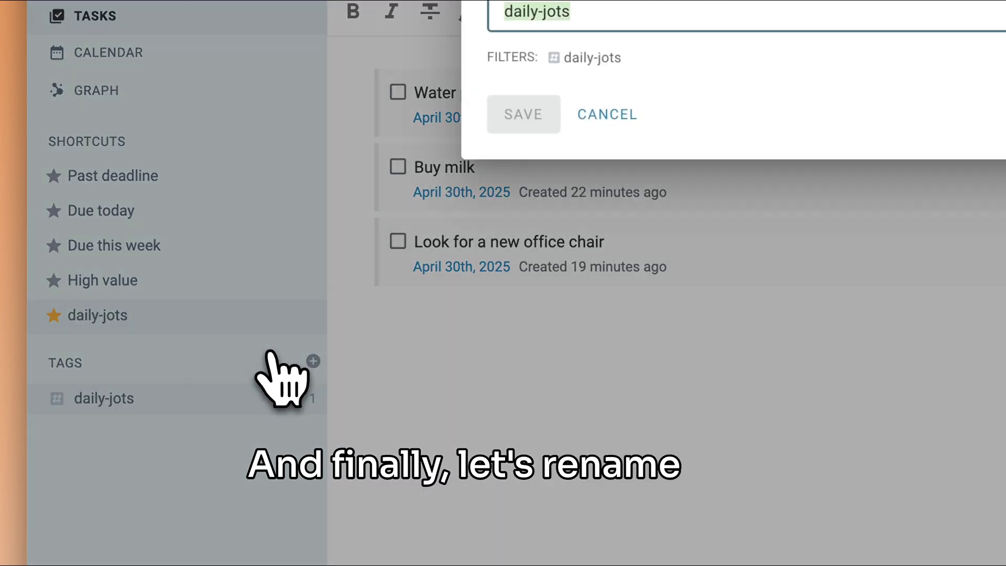
{"action": "key", "text": "BackSpace"}
{"action": "type", "text": "Inbox"}
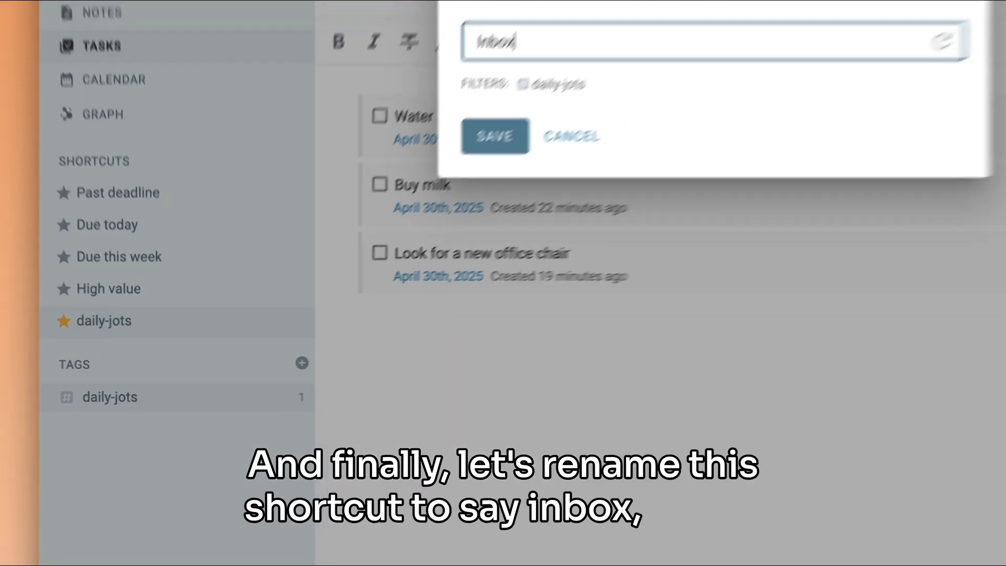
{"action": "key", "text": "alt+Left"}
{"action": "key", "text": "ctrl+super+space"}
{"action": "type", "text": "inbox"}
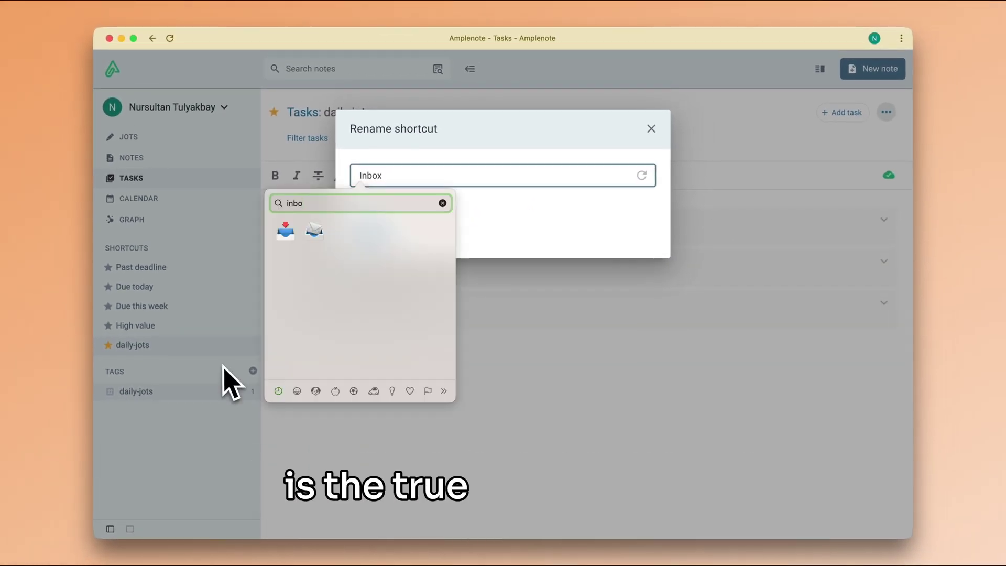
{"action": "left_click", "coordinate": [280, 237]}
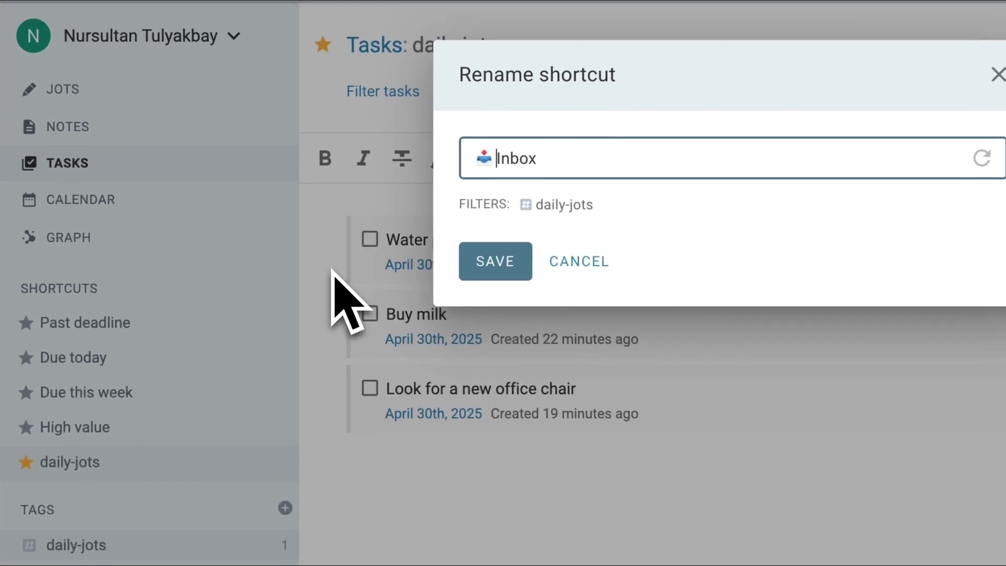
{"action": "left_click", "coordinate": [500, 262]}
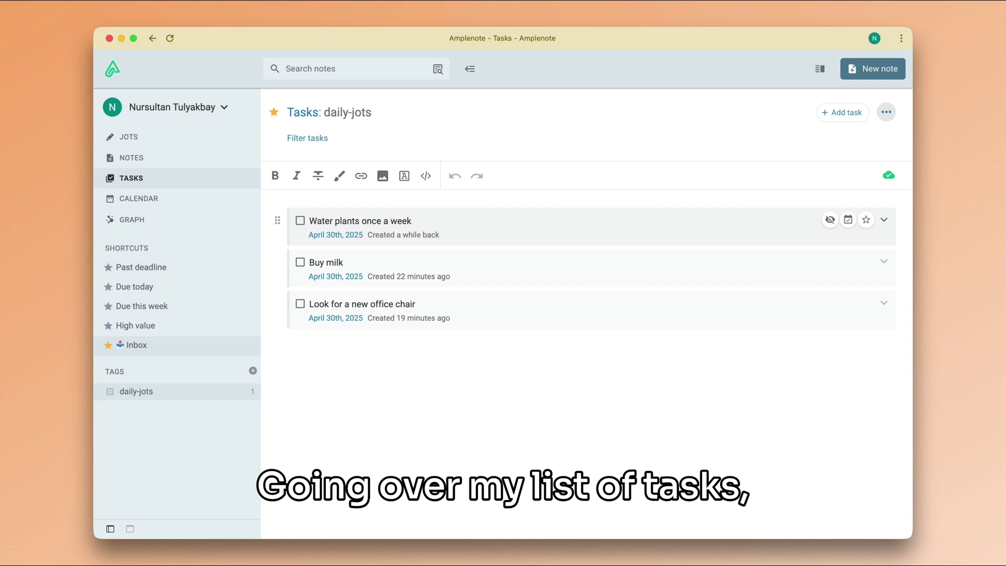
Use /move to send Buy milk into a new '🛒 Groceries list' note
{"action": "left_click", "coordinate": [403, 260]}
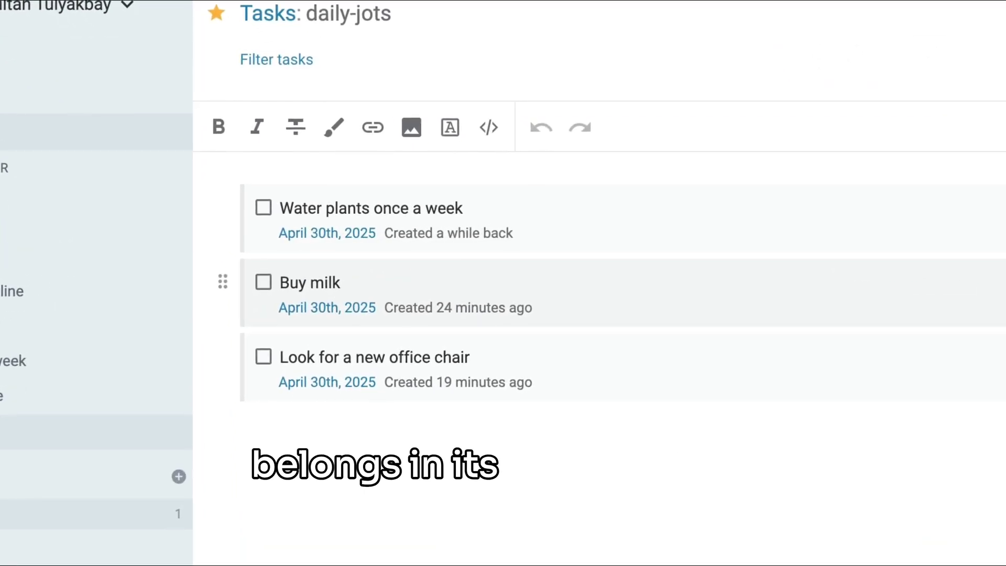
{"action": "type", "text": "/"}
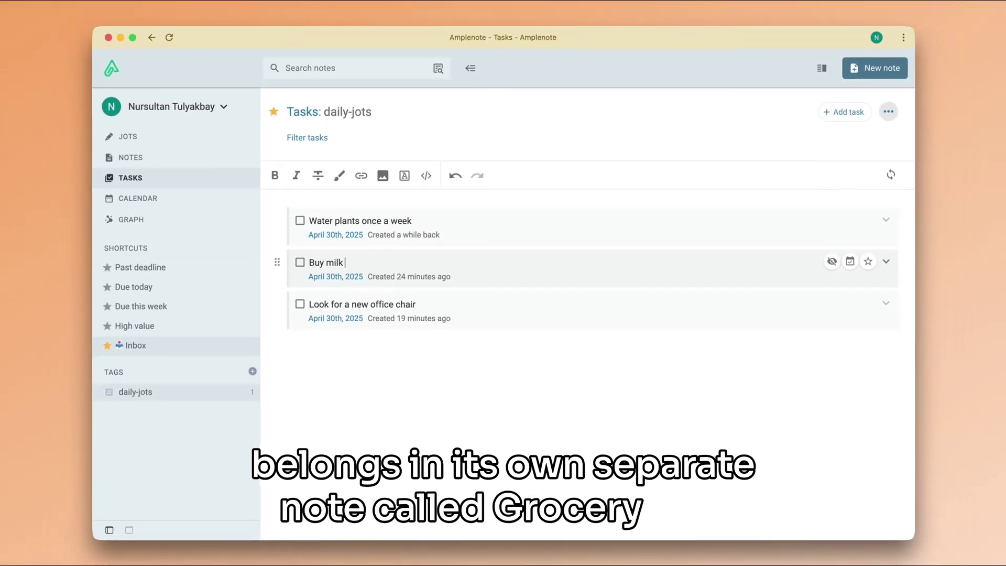
{"action": "type", "text": "move"}
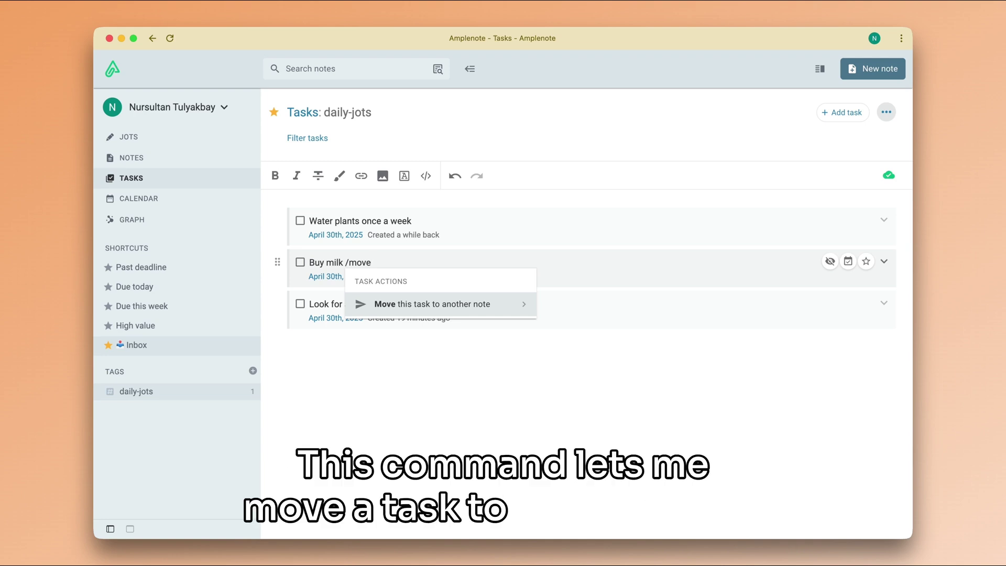
{"action": "key", "text": "Return"}
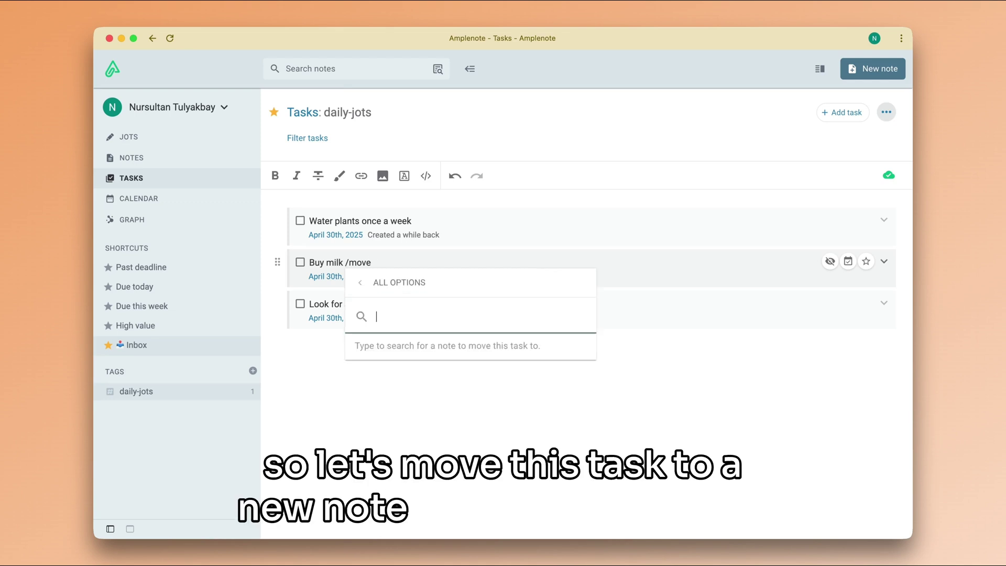
{"action": "type", "text": "🛒 Gr"}
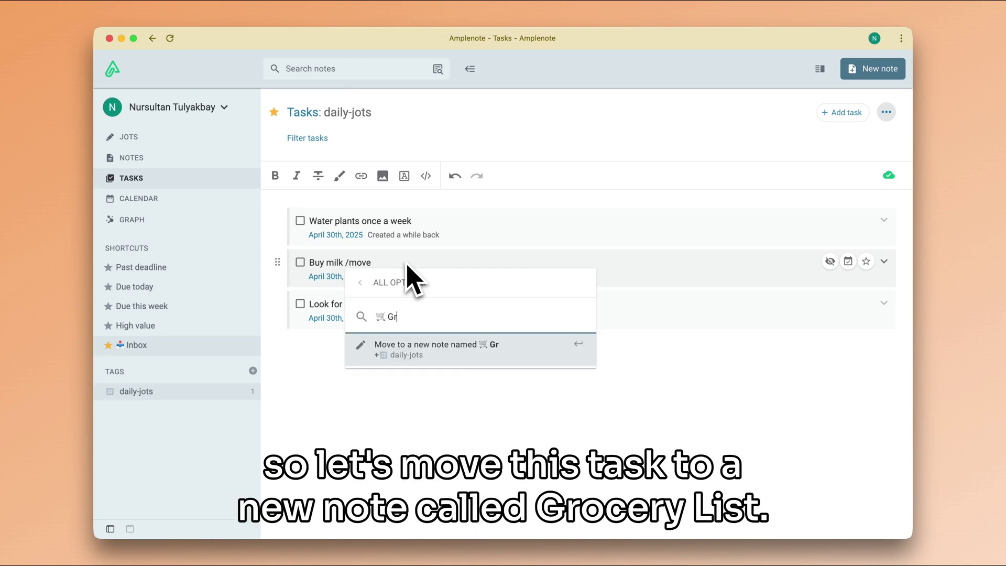
{"action": "type", "text": "oceries list"}
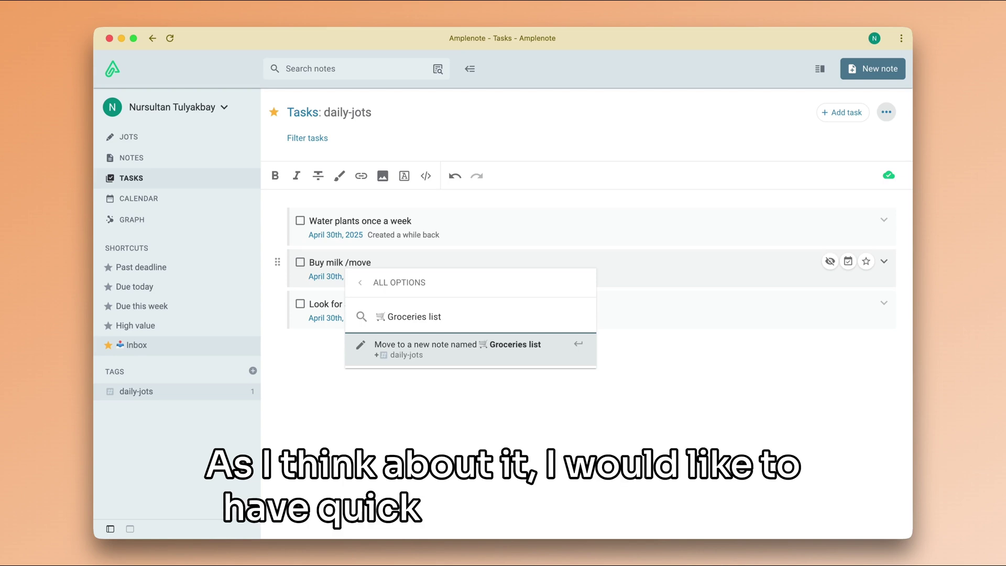
{"action": "key", "text": "Return"}
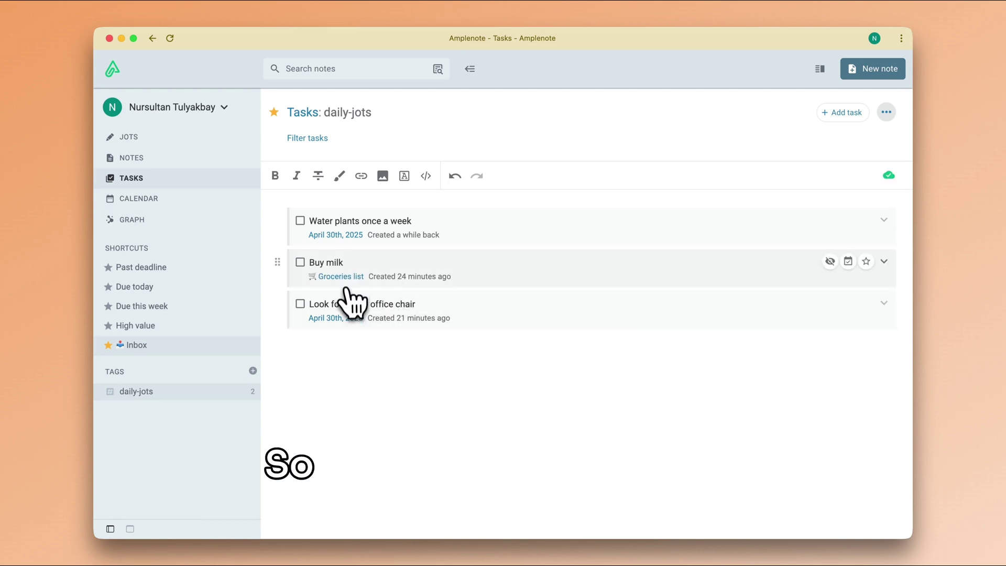
Add the Groceries list note to shortcuts and remove its daily-jots tag
{"action": "left_click", "coordinate": [343, 276]}
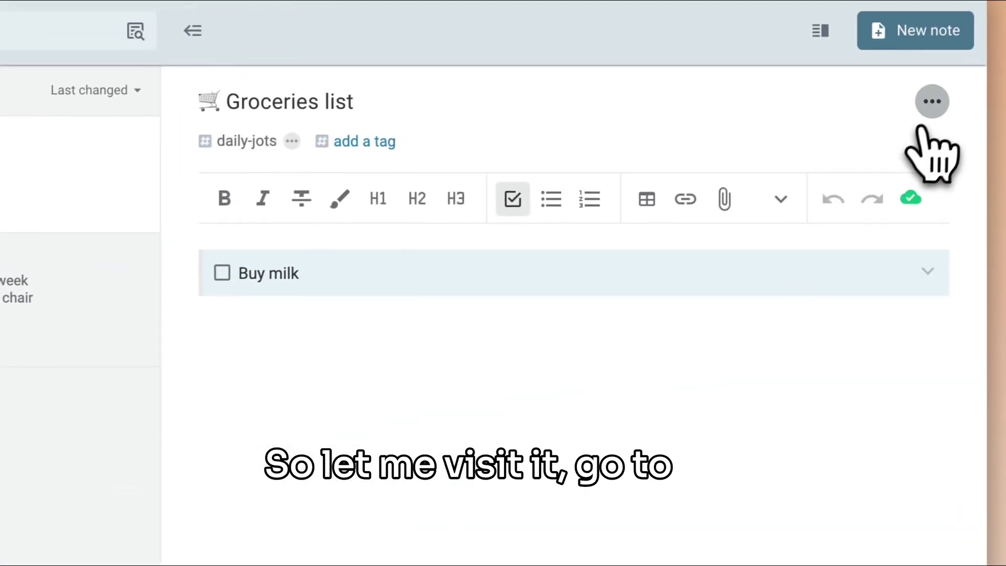
{"action": "left_click", "coordinate": [931, 105]}
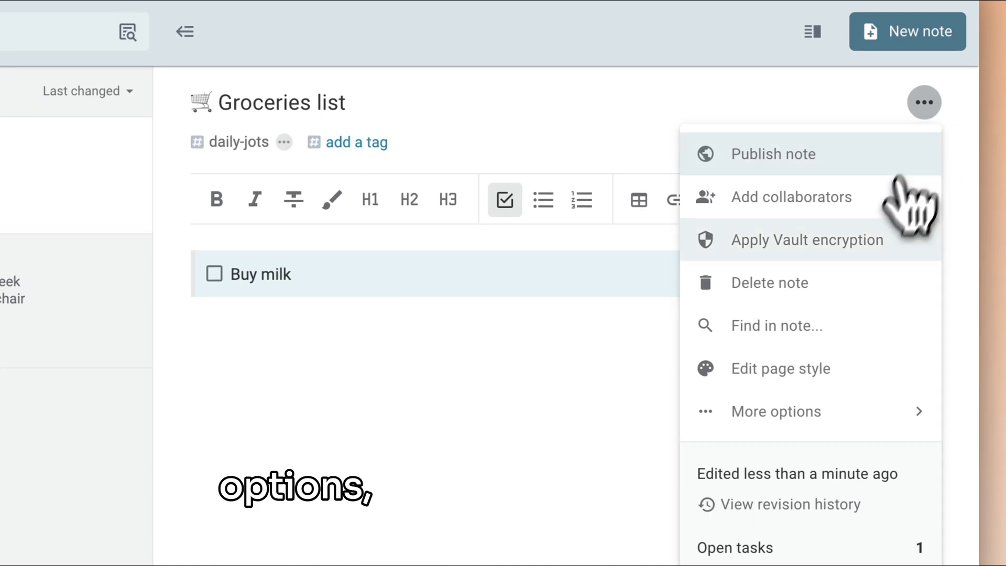
{"action": "left_click", "coordinate": [800, 409]}
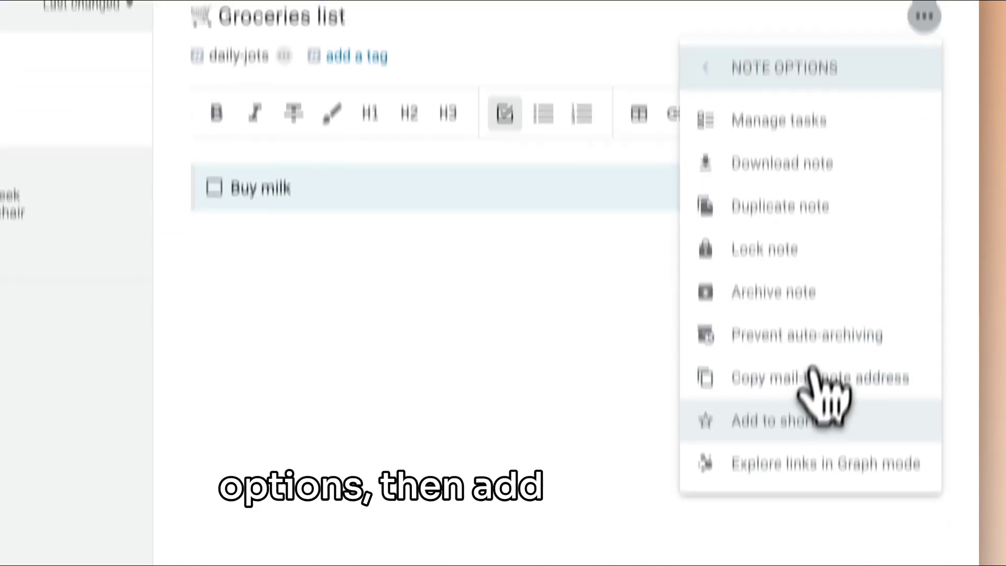
{"action": "left_click", "coordinate": [880, 511]}
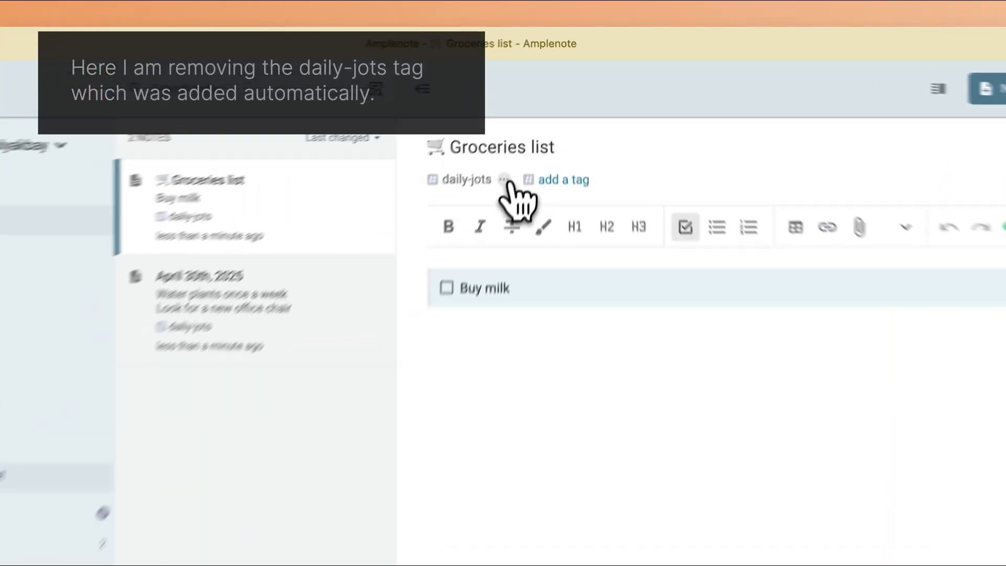
{"action": "left_click", "coordinate": [525, 130]}
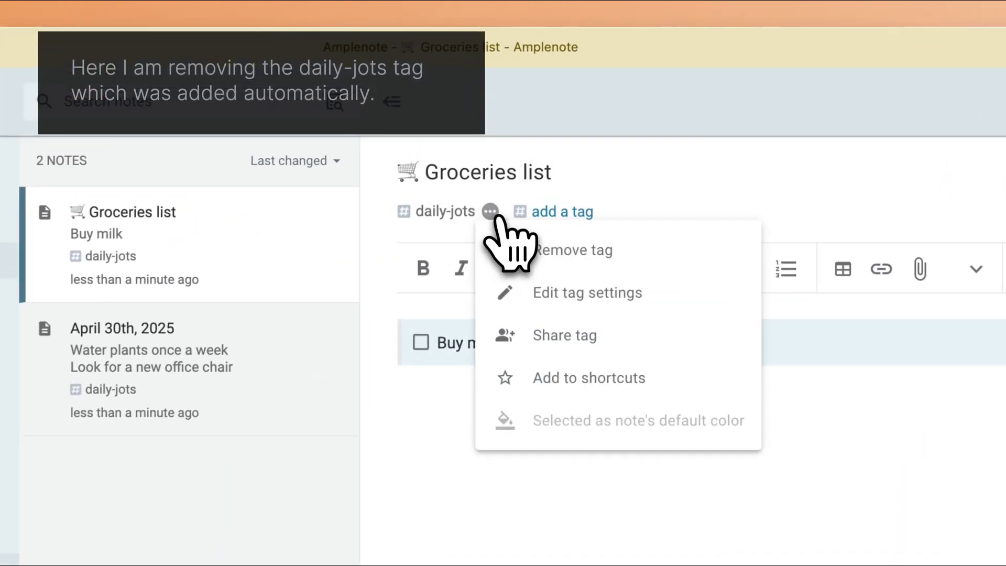
{"action": "left_click", "coordinate": [548, 254]}
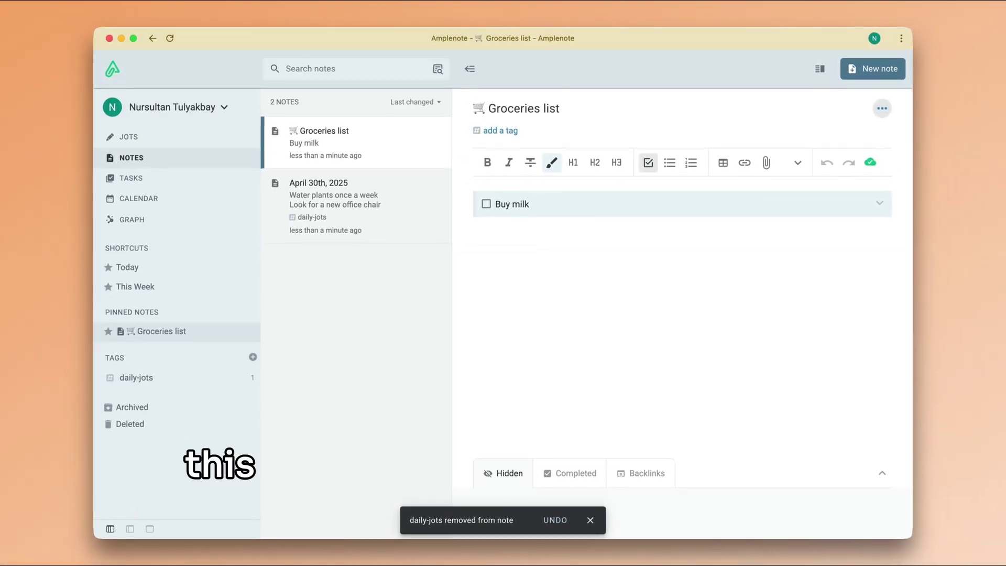
Move the office chair task via /move into a new 'Renovate home office' note
{"action": "left_click", "coordinate": [210, 177]}
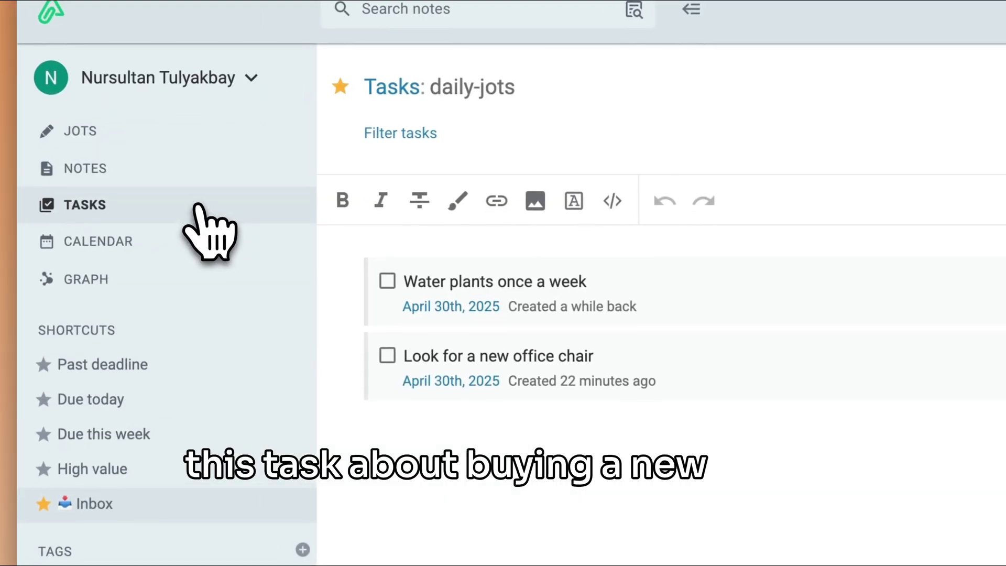
{"action": "left_click", "coordinate": [676, 364]}
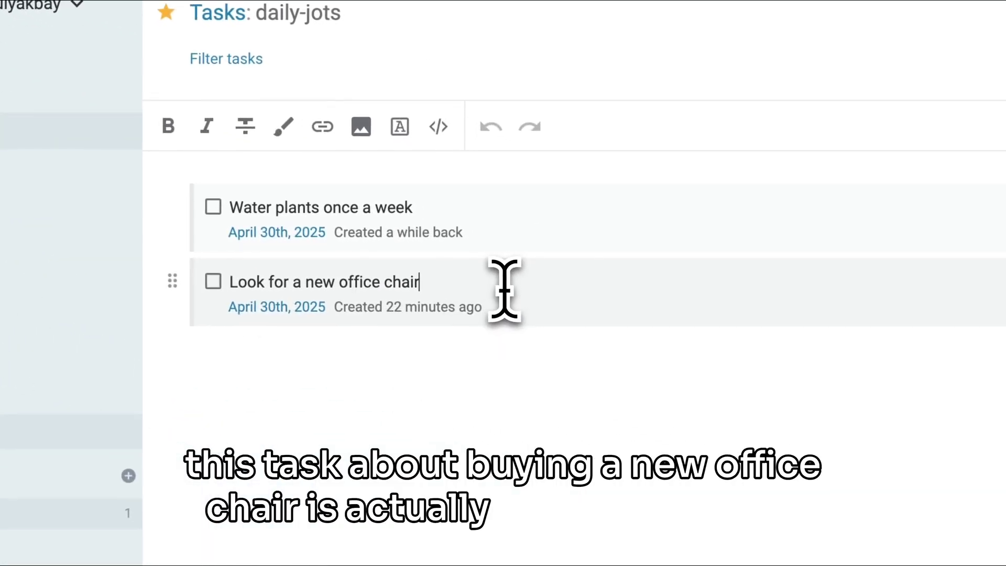
{"action": "type", "text": "/move"}
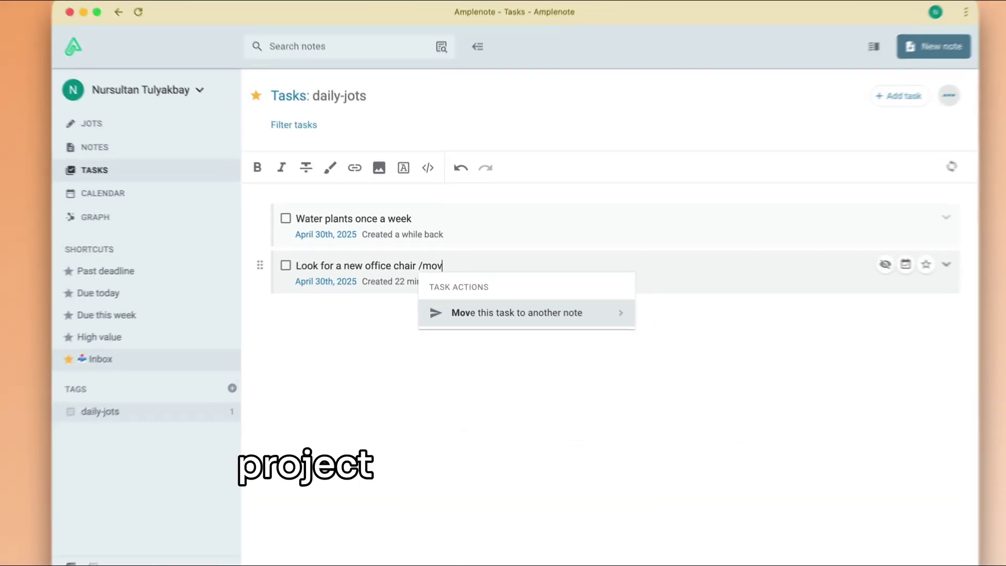
{"action": "key", "text": "Return"}
{"action": "type", "text": "Renovate"}
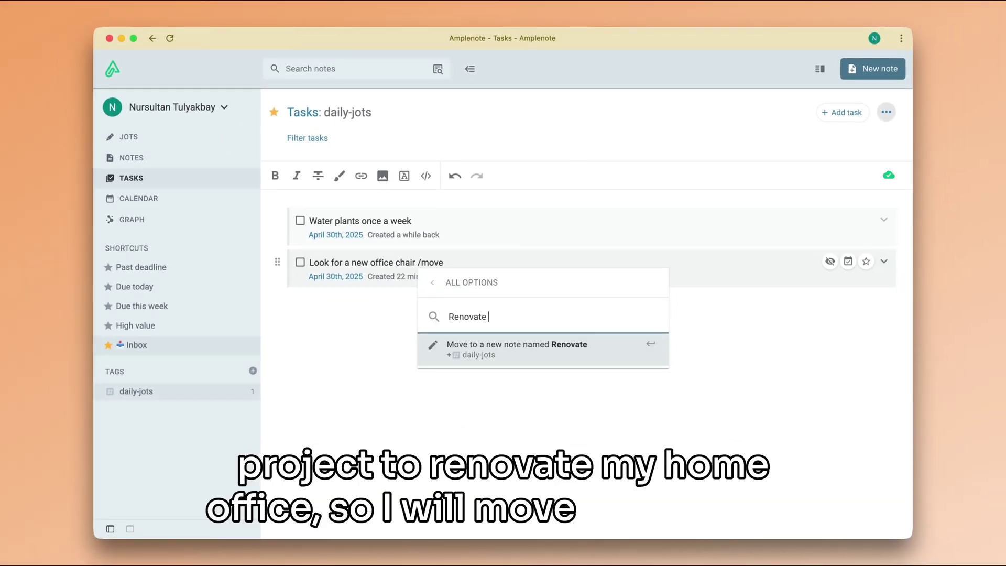
{"action": "type", "text": " home office"}
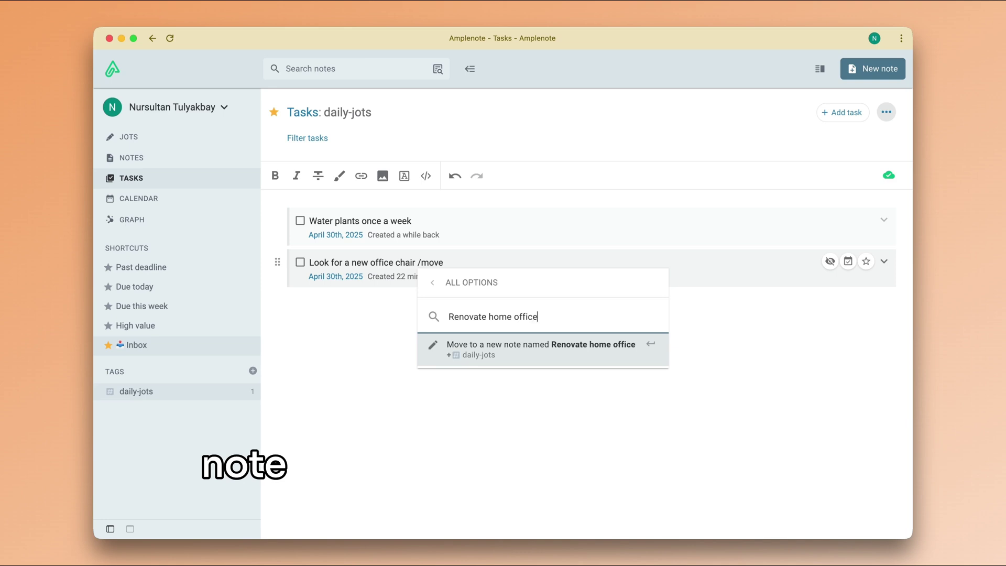
{"action": "key", "text": "Return"}
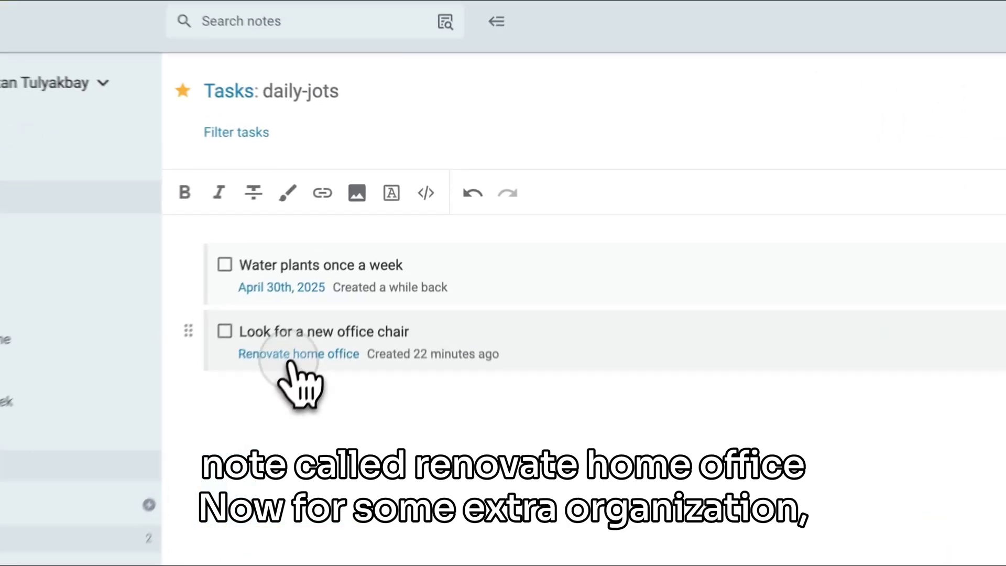
Add the projects tag to the Renovate home office note
{"action": "left_click", "coordinate": [342, 279]}
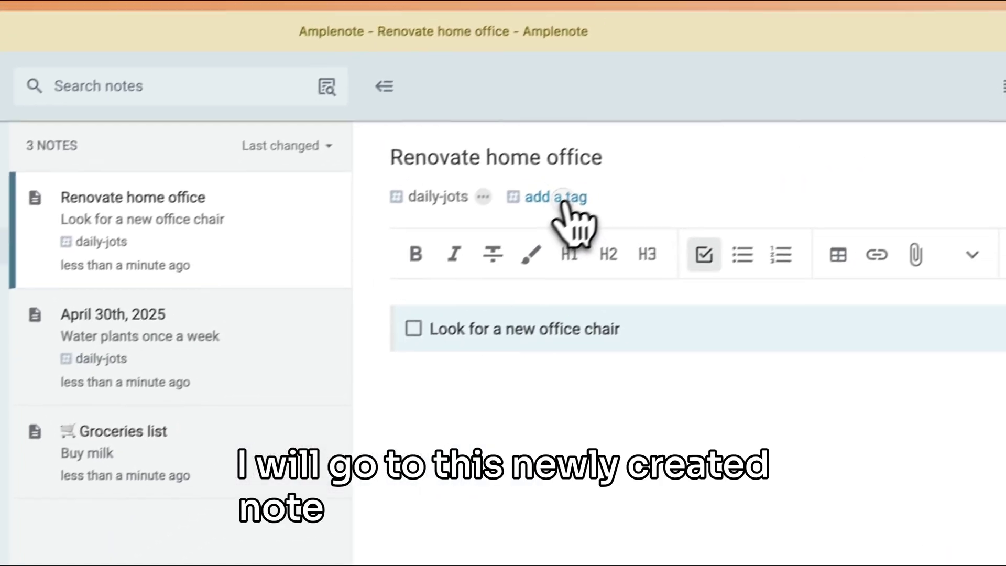
{"action": "left_click", "coordinate": [684, 119]}
{"action": "type", "text": "pro"}
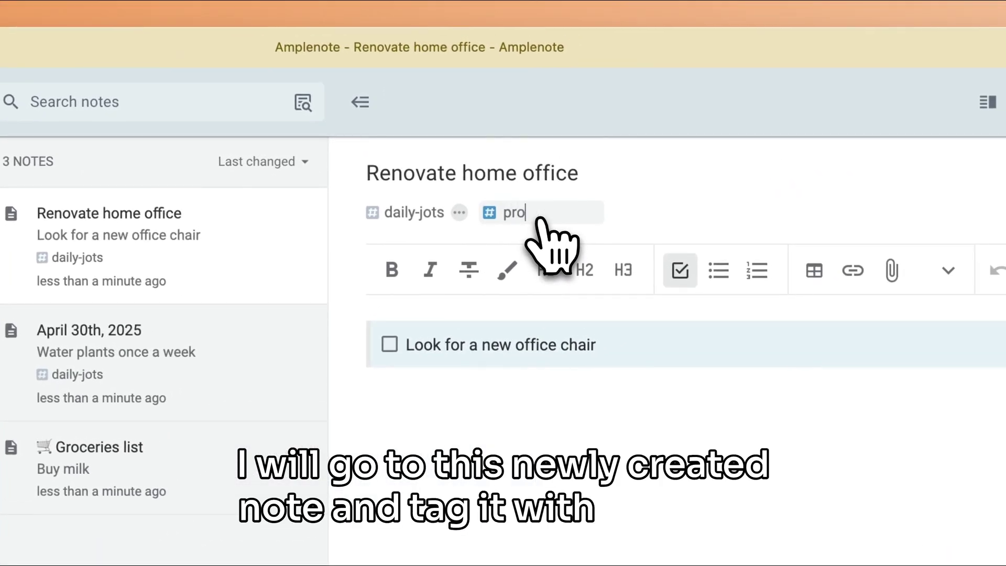
{"action": "type", "text": "jects"}
{"action": "key", "text": "Return"}
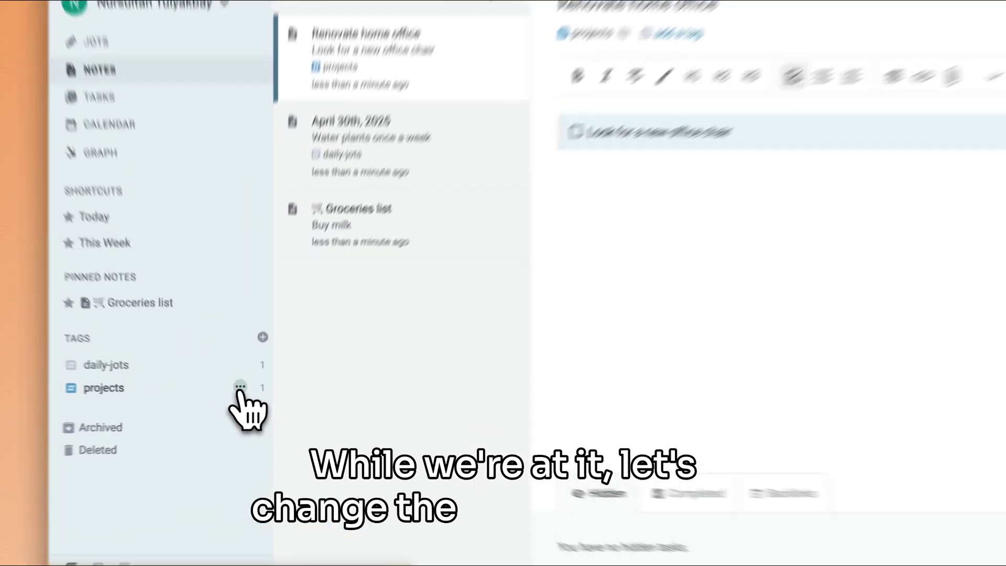
Colour the projects tag green in its tag settings and return to the task list
{"action": "left_click", "coordinate": [236, 393]}
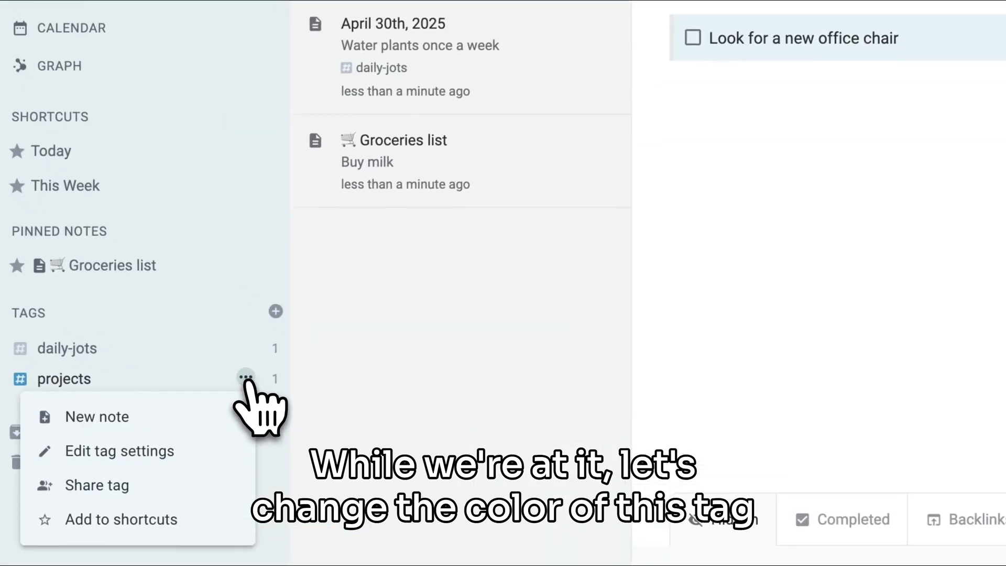
{"action": "left_click", "coordinate": [218, 451]}
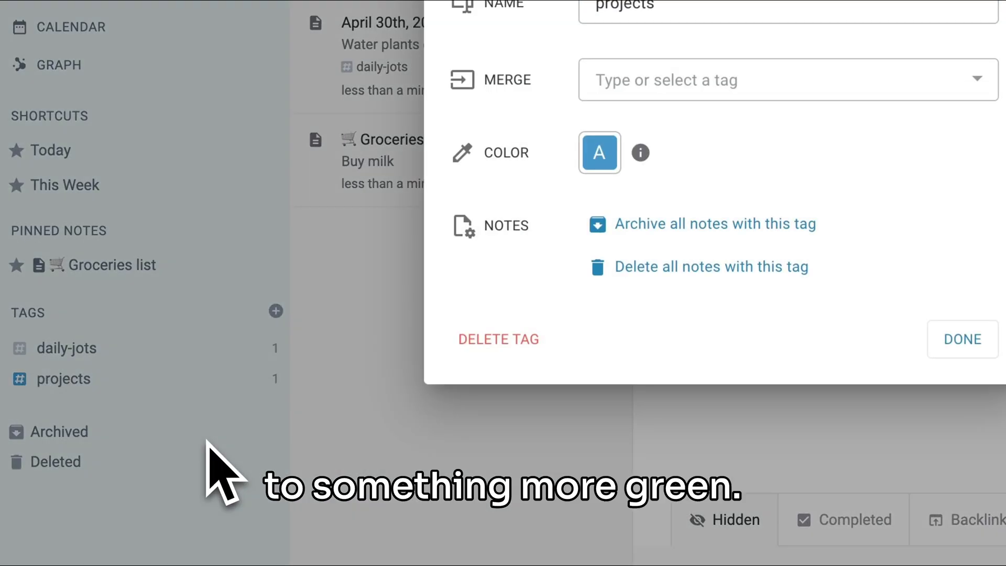
{"action": "left_click", "coordinate": [600, 157]}
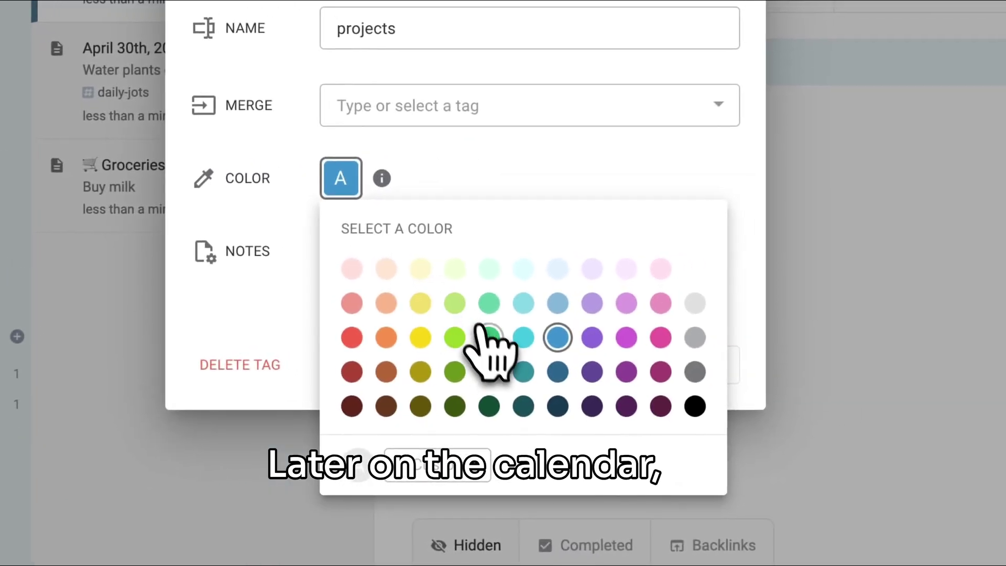
{"action": "left_click", "coordinate": [748, 312]}
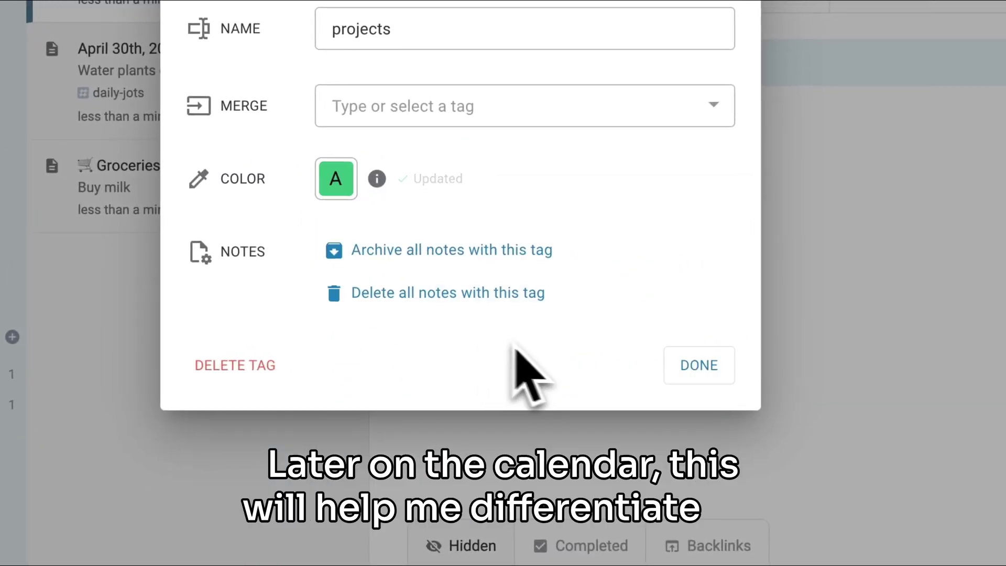
{"action": "left_click", "coordinate": [717, 377]}
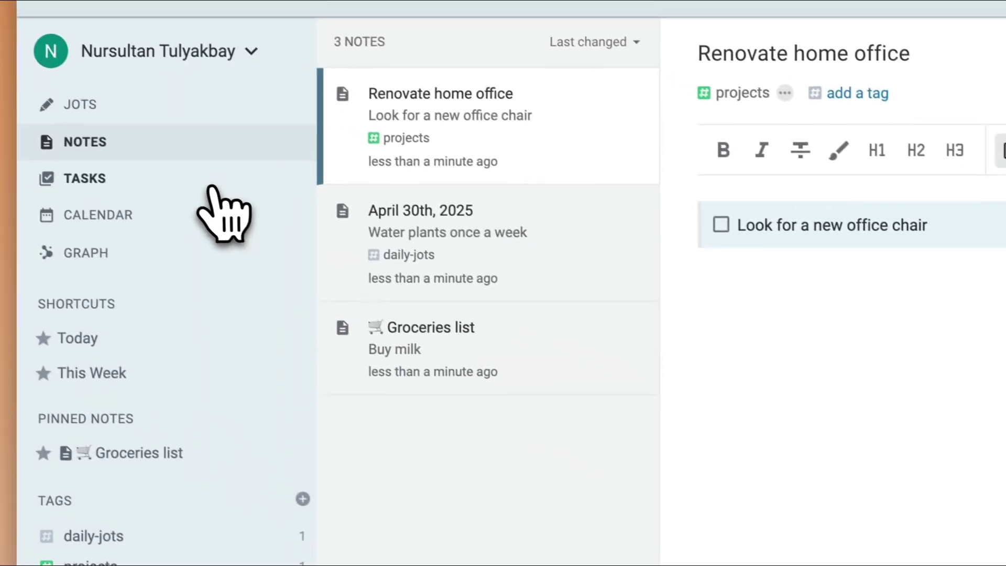
{"action": "left_click", "coordinate": [211, 184]}
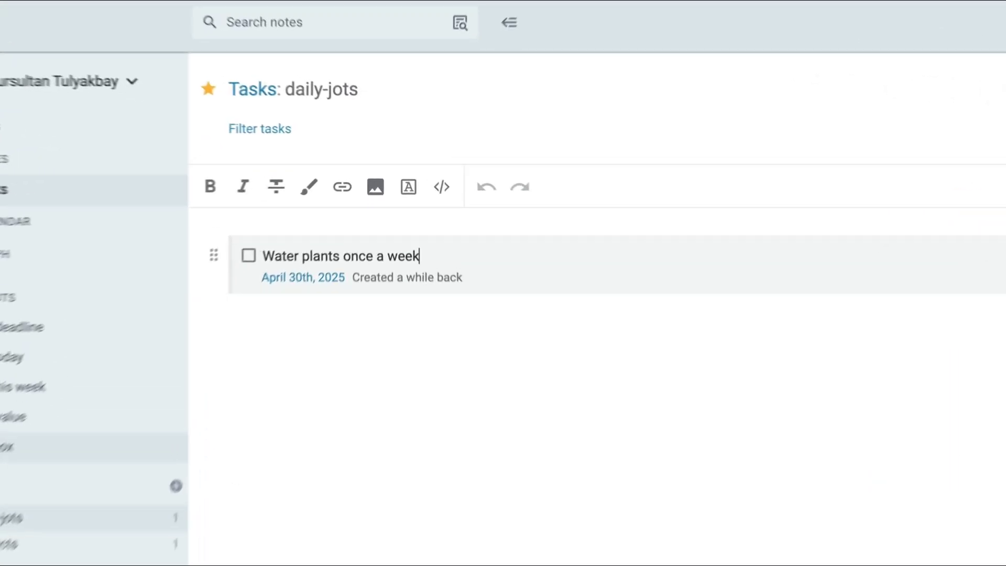
Make 'Water plants once a week' repeat 7 days after completion and review its repeat settings
{"action": "type", "text": "/"}
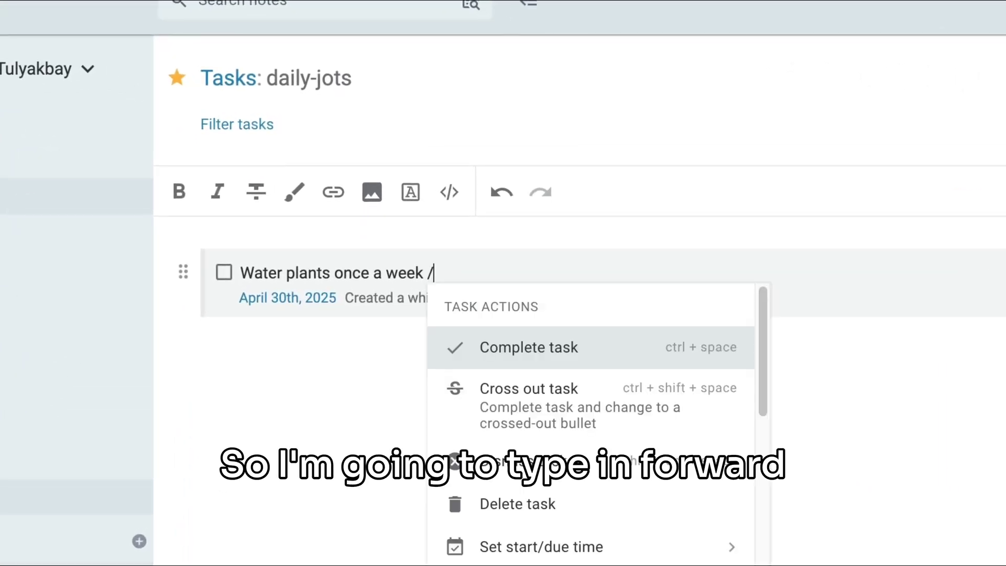
{"action": "type", "text": "eve"}
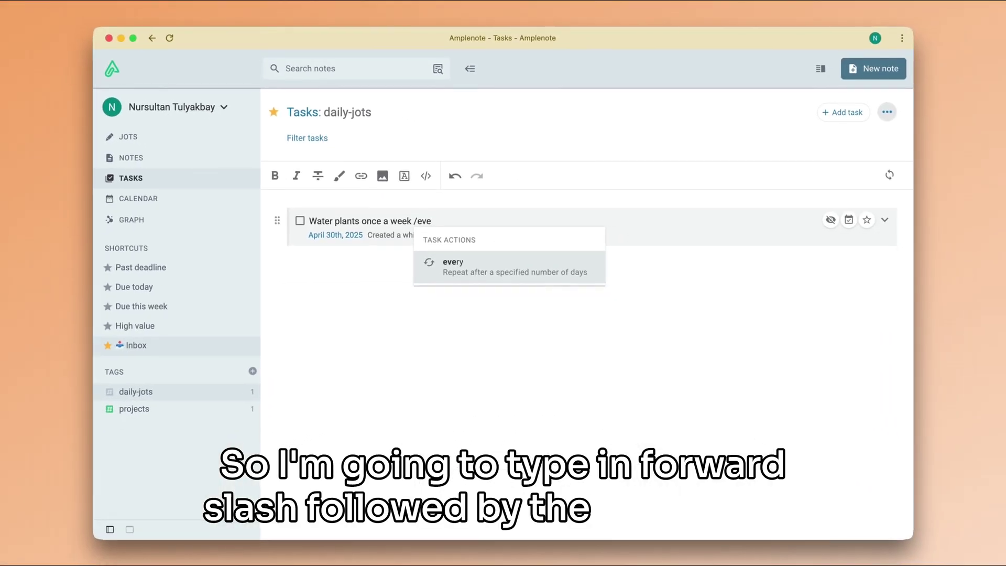
{"action": "key", "text": "Return"}
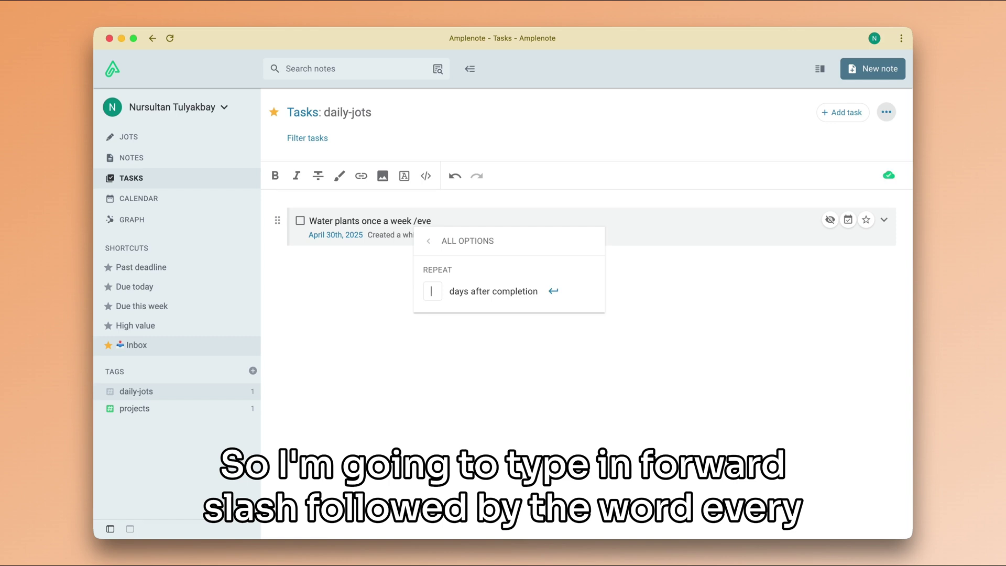
{"action": "key", "text": "Return"}
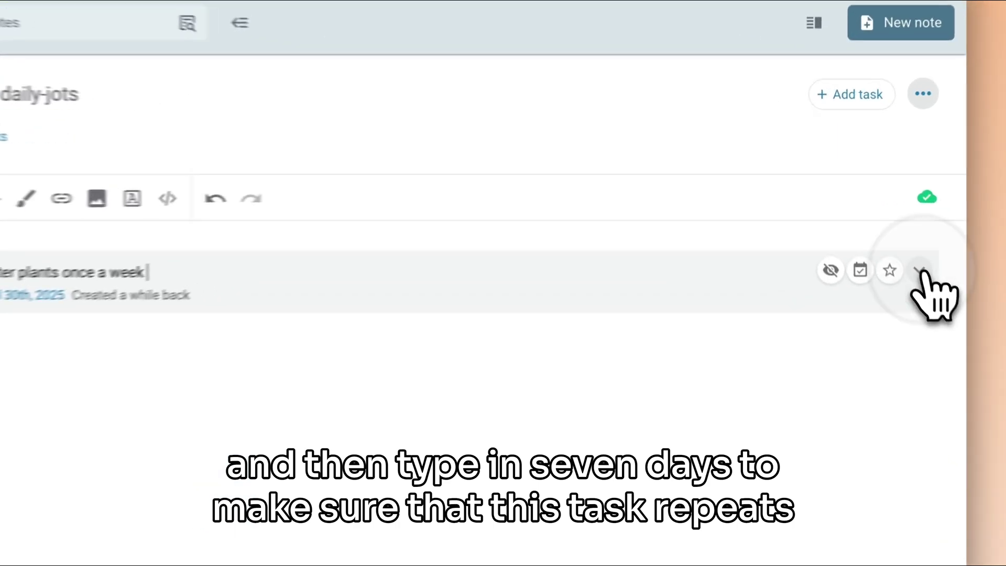
{"action": "left_click", "coordinate": [880, 220]}
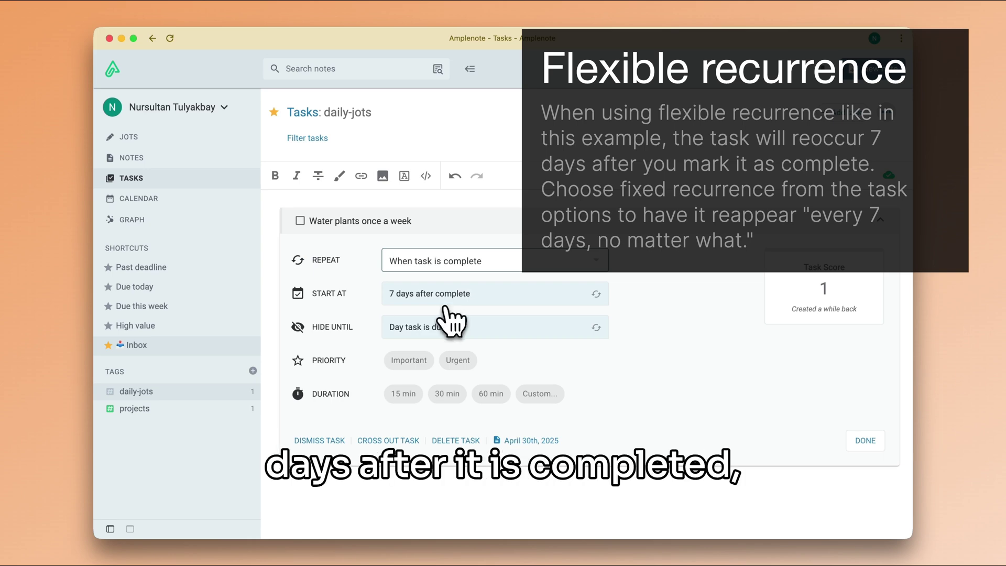
{"action": "left_click", "coordinate": [478, 224]}
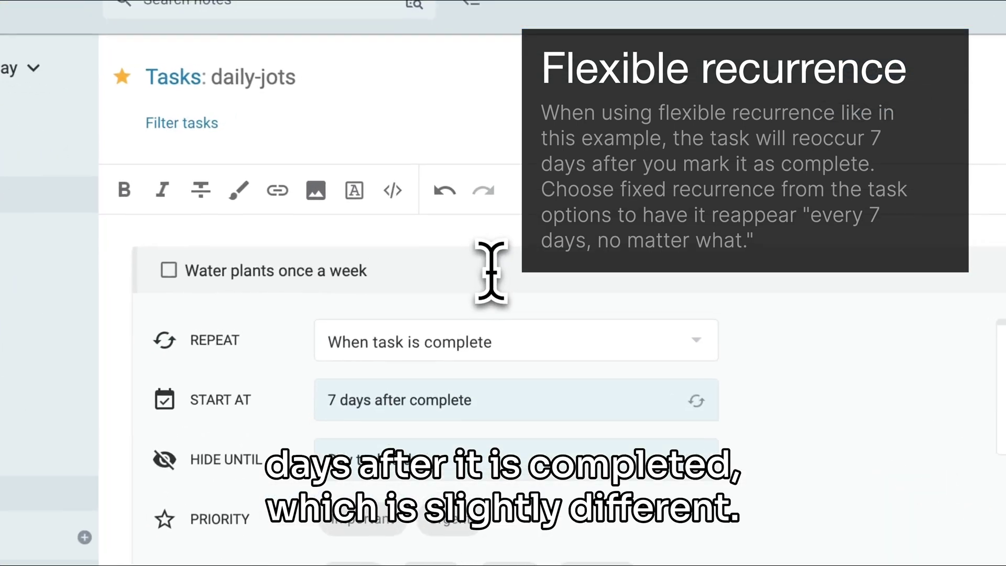
Move the watering task into a new '🏠 Chores' note and open that note
{"action": "type", "text": "/move"}
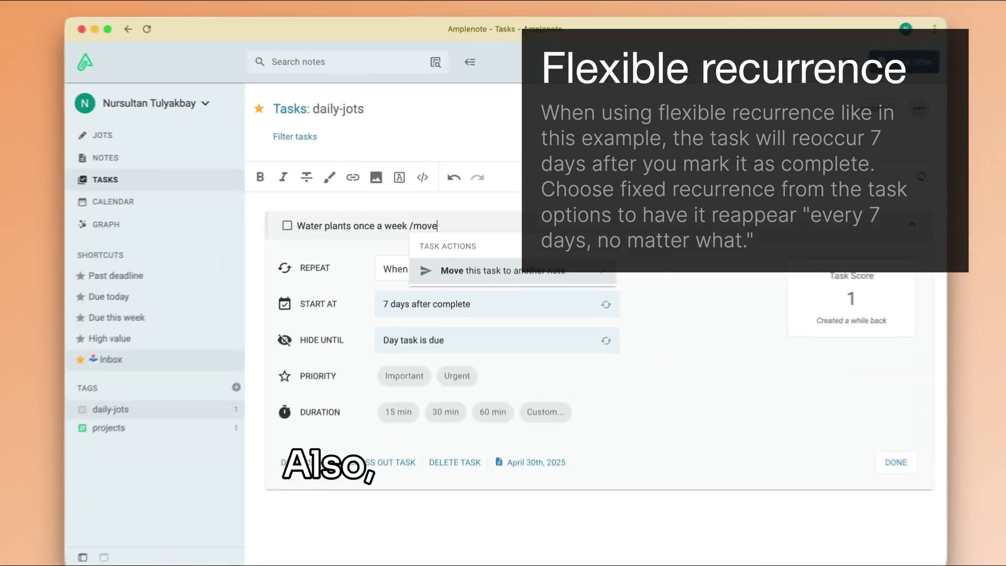
{"action": "key", "text": "Right"}
{"action": "type", "text": "🏠 Ch"}
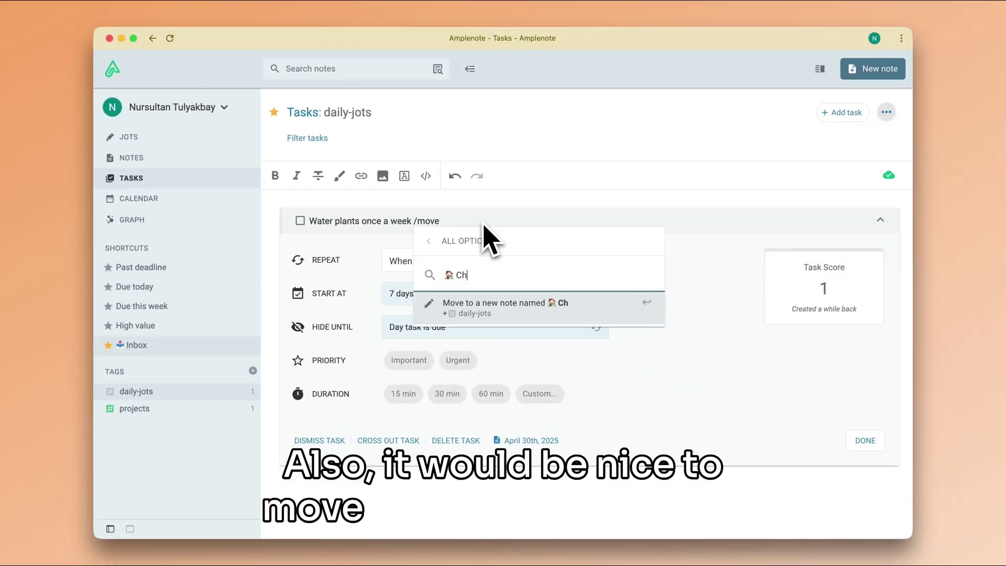
{"action": "type", "text": "ores"}
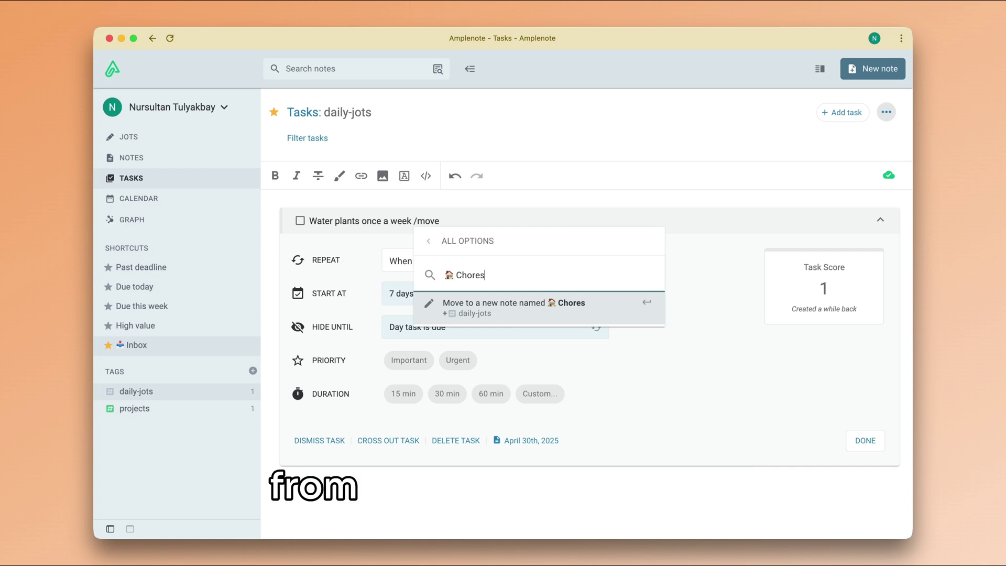
{"action": "key", "text": "Return"}
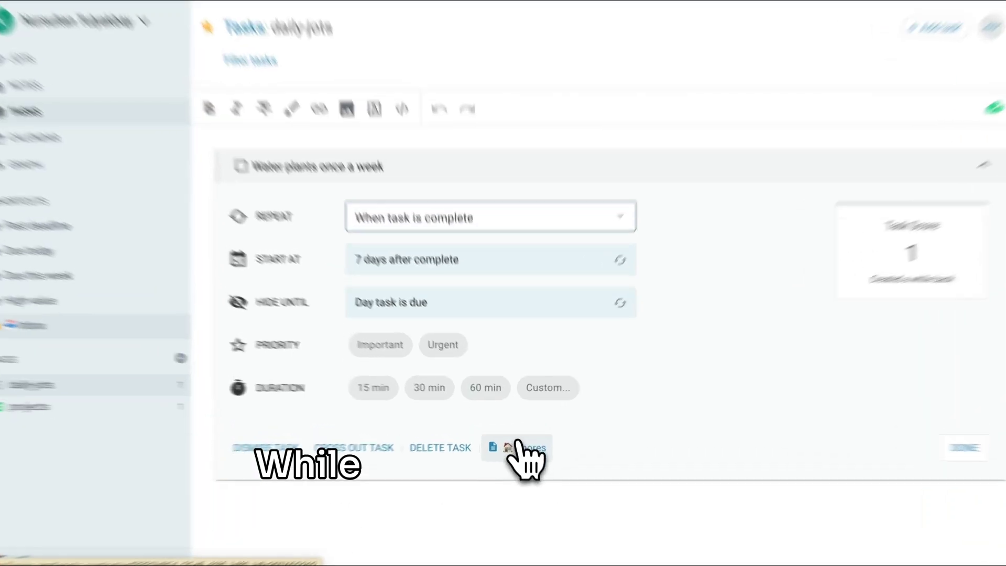
{"action": "left_click", "coordinate": [519, 440]}
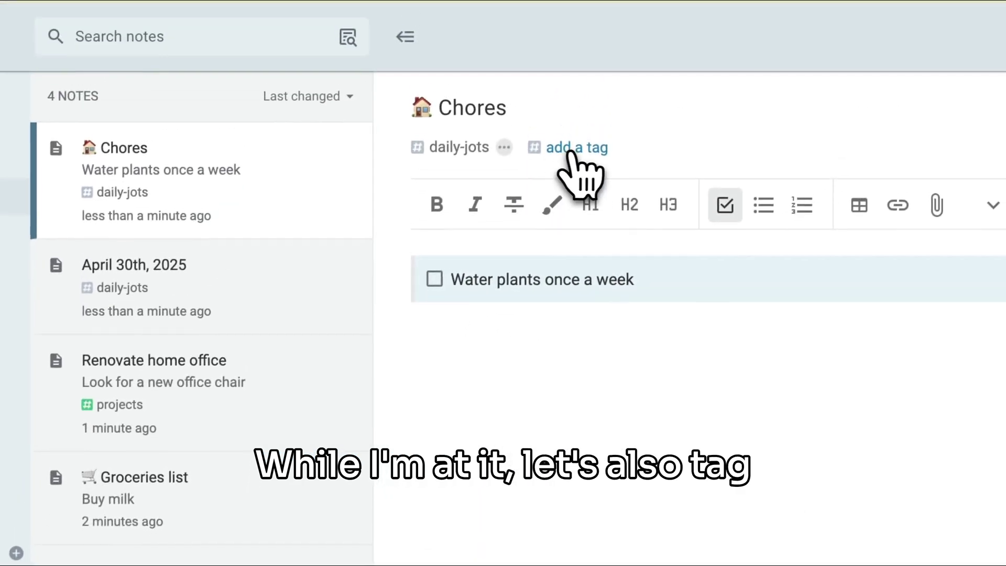
Add the habits tag to the Chores note
{"action": "left_click", "coordinate": [576, 153]}
{"action": "type", "text": "habit"}
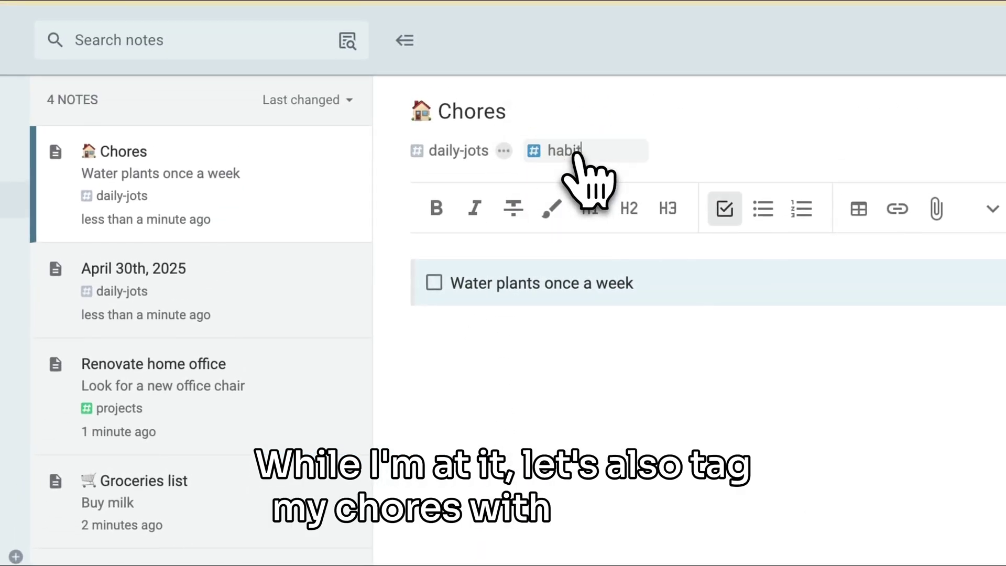
{"action": "type", "text": "s"}
{"action": "key", "text": "Return"}
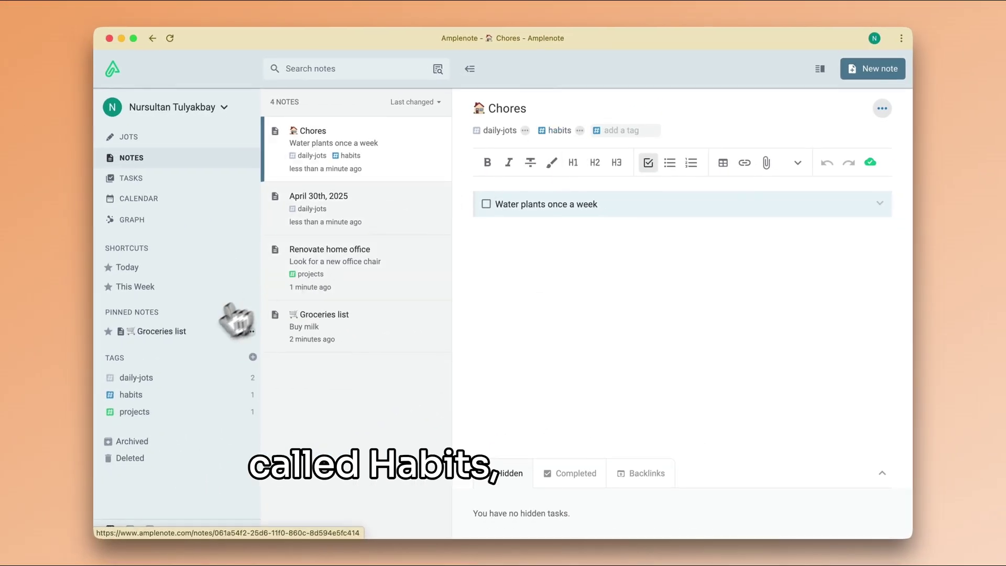
Colour the habits tag red and remove the daily-jots tag from Chores
{"action": "left_click", "coordinate": [236, 393]}
{"action": "left_click", "coordinate": [211, 431]}
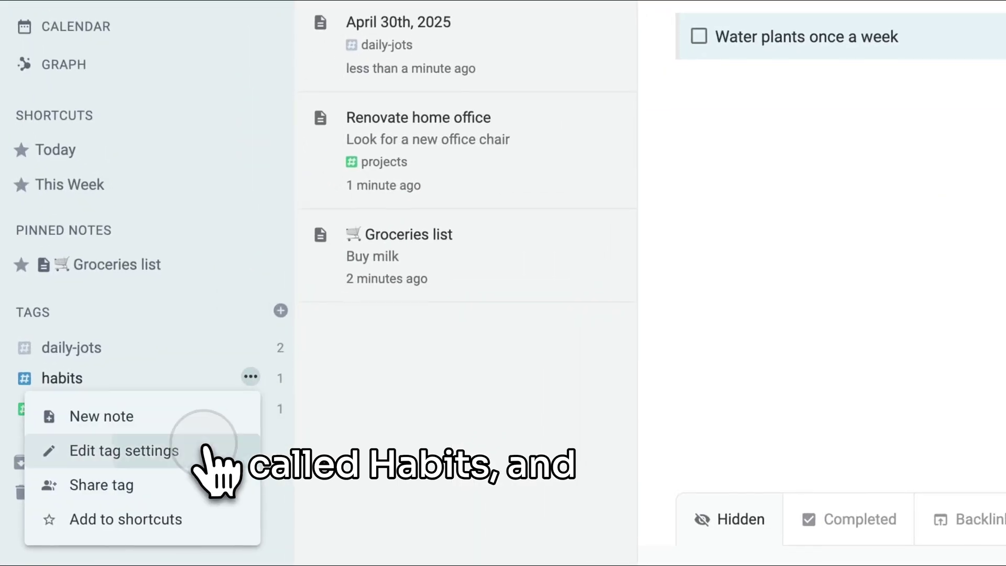
{"action": "left_click", "coordinate": [602, 155]}
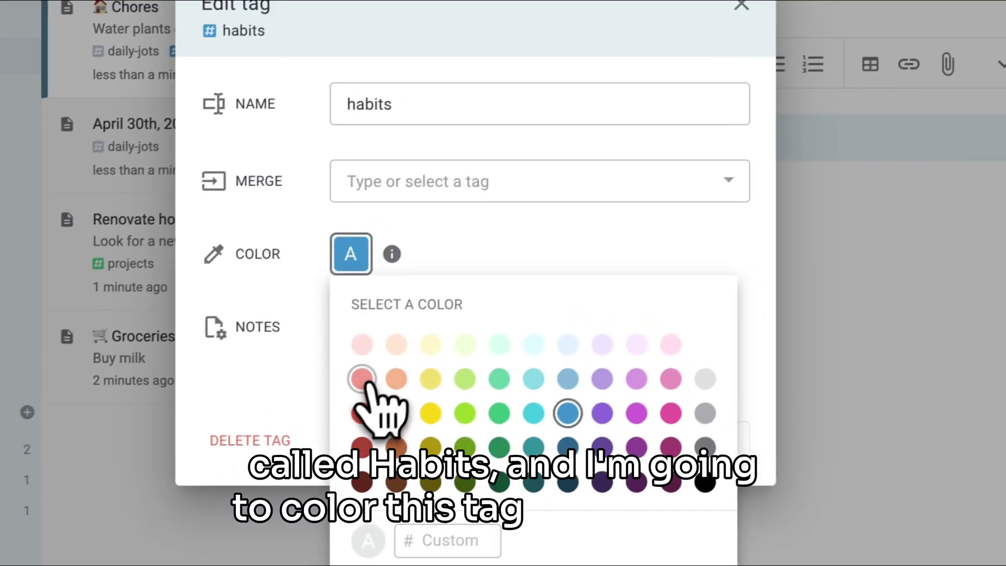
{"action": "left_click", "coordinate": [362, 379]}
{"action": "left_click", "coordinate": [696, 443]}
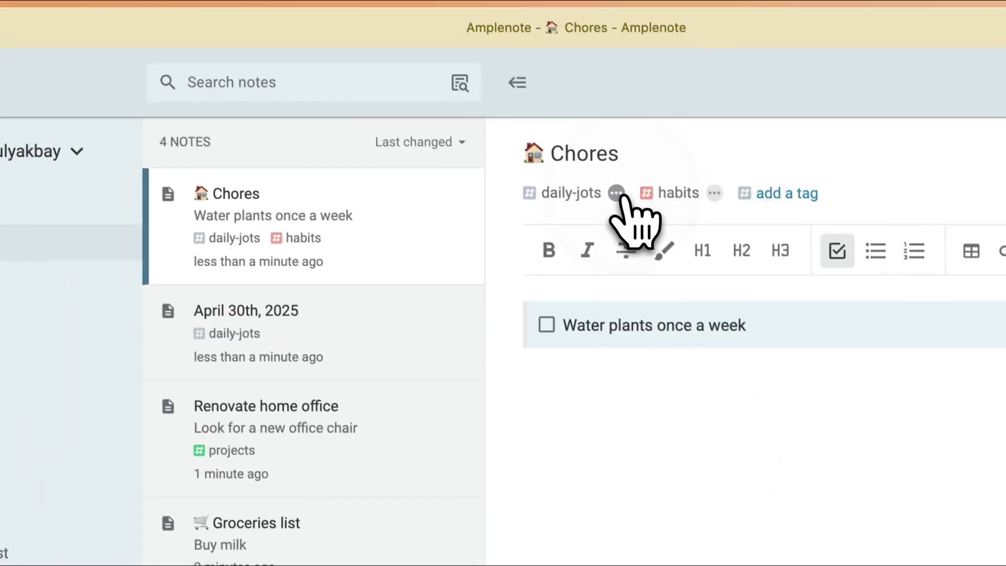
{"action": "left_click", "coordinate": [503, 11]}
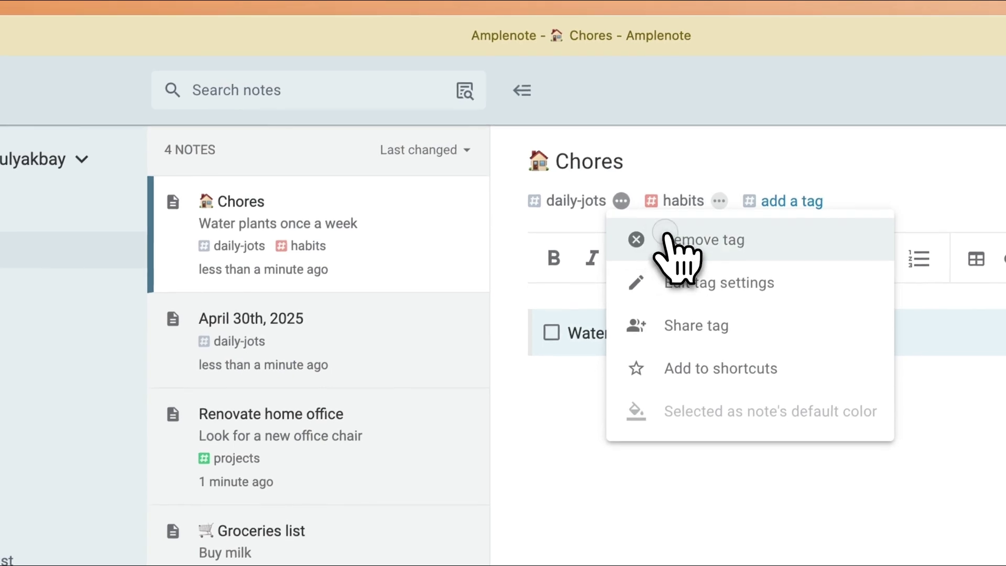
{"action": "left_click", "coordinate": [554, 47]}
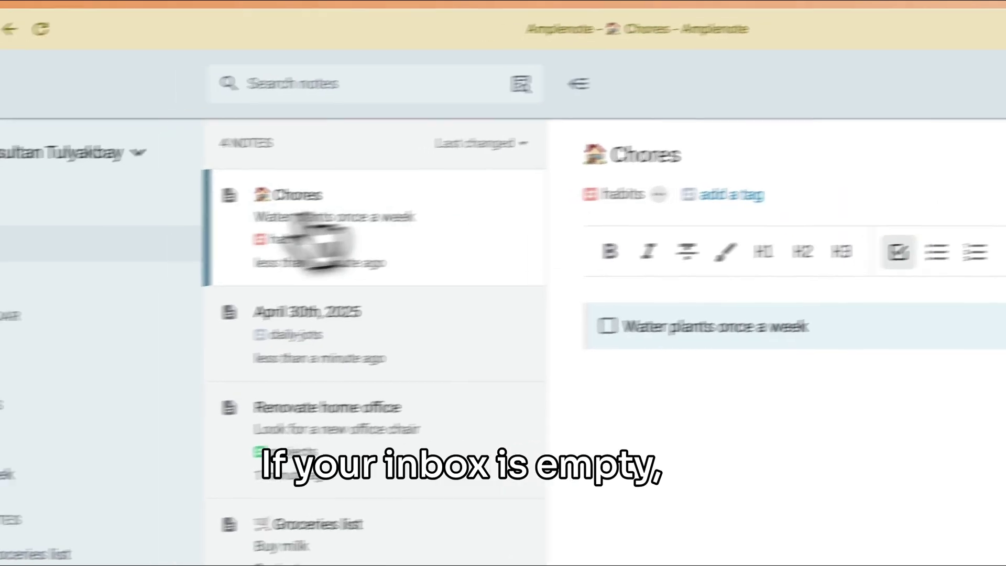
Check that no daily-jots tasks remain, then return to the list of all four notes
{"action": "left_click", "coordinate": [128, 263]}
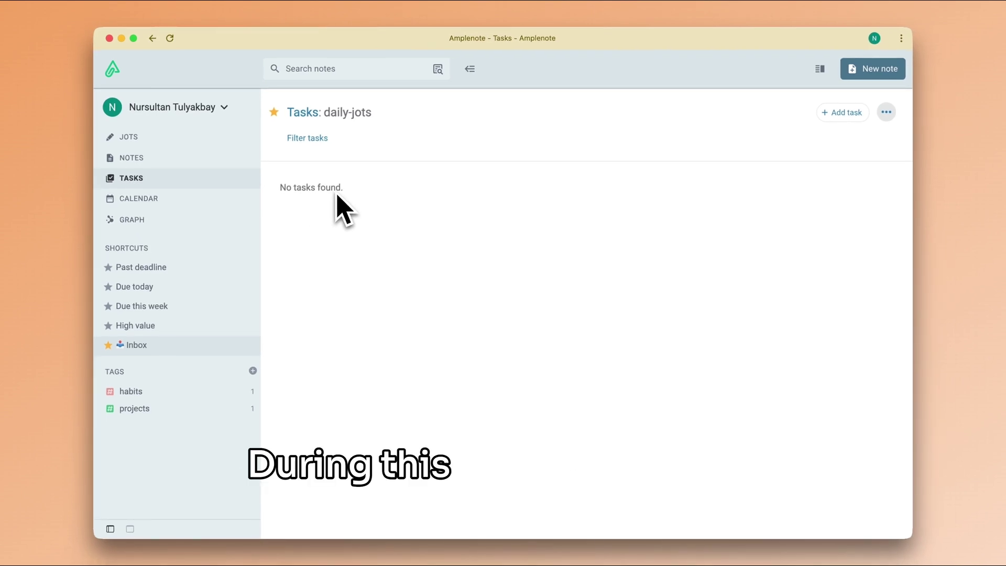
{"action": "left_click", "coordinate": [186, 156]}
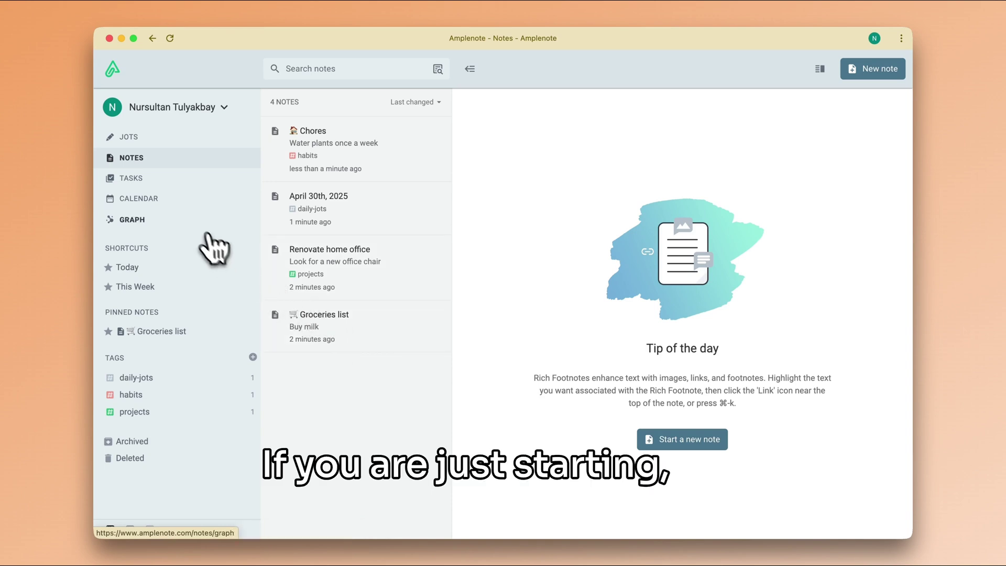
Open the Calendar, inspect its source note and tag, and switch to the week view
{"action": "left_click", "coordinate": [157, 199]}
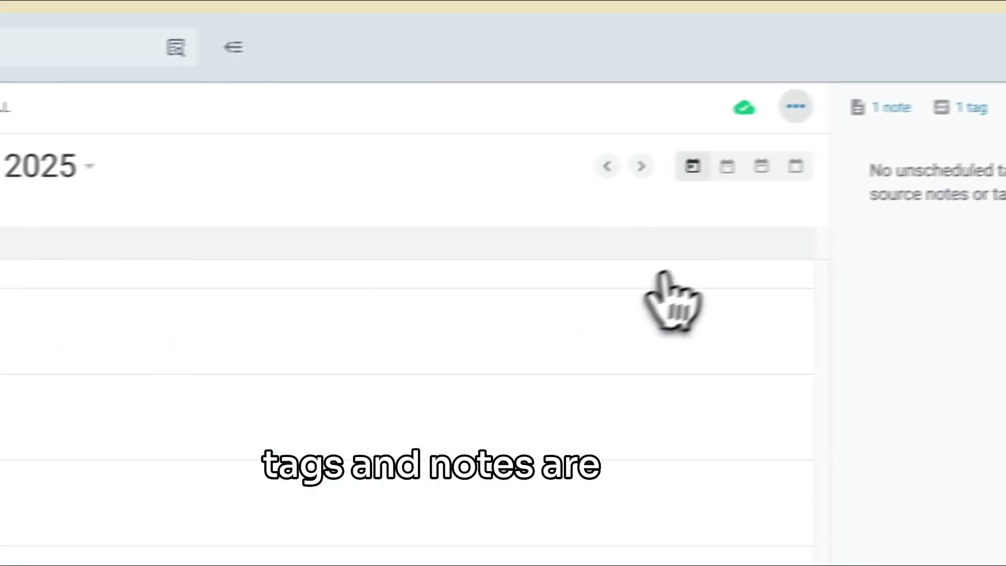
{"action": "left_click", "coordinate": [893, 110]}
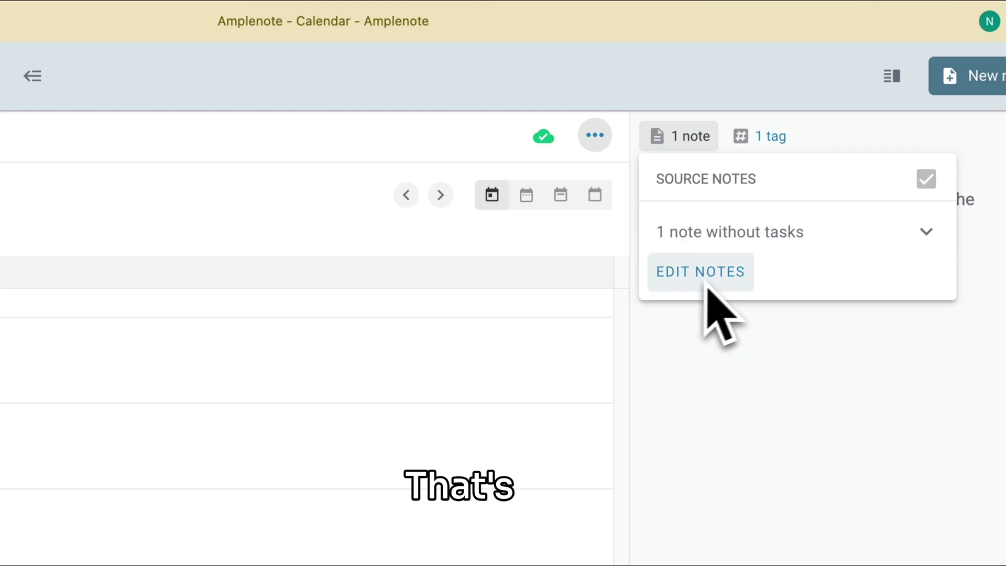
{"action": "left_click", "coordinate": [781, 139]}
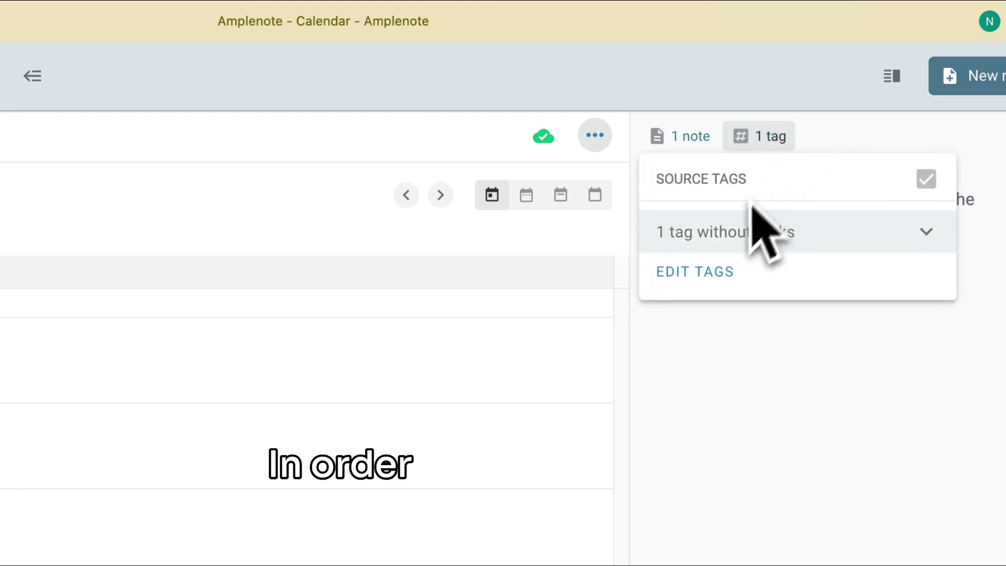
{"action": "left_click", "coordinate": [745, 387]}
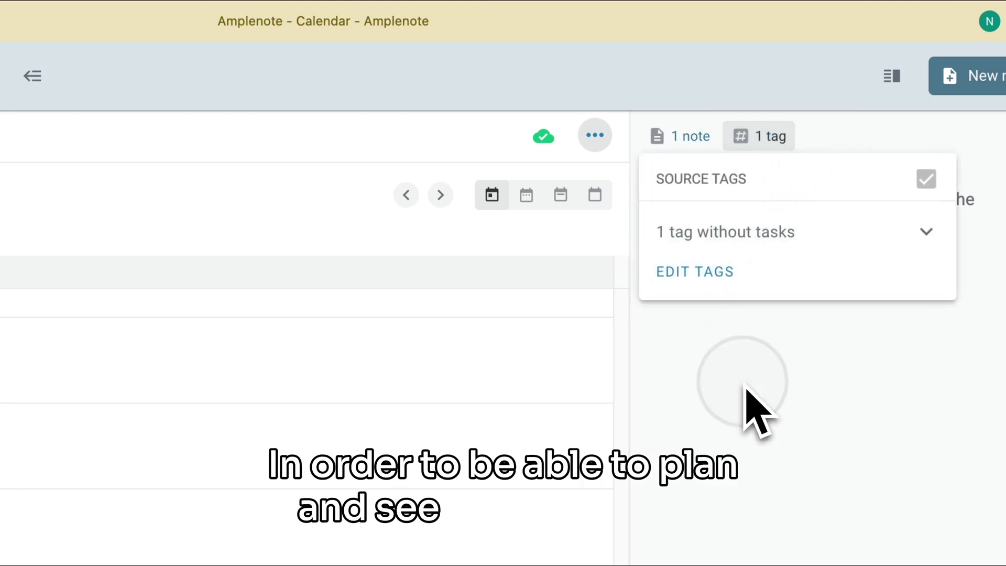
{"action": "left_click", "coordinate": [560, 198]}
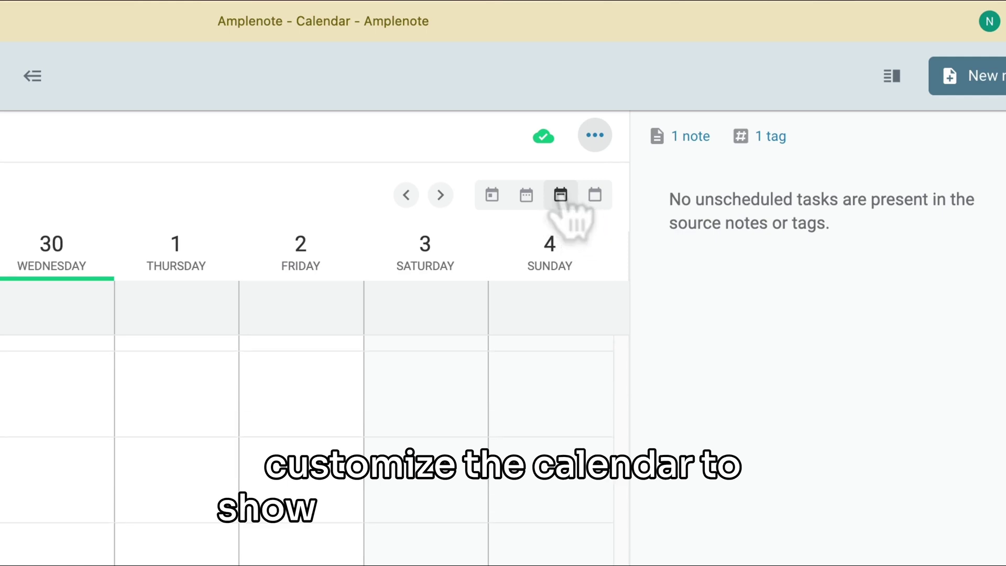
{"action": "left_click", "coordinate": [772, 139]}
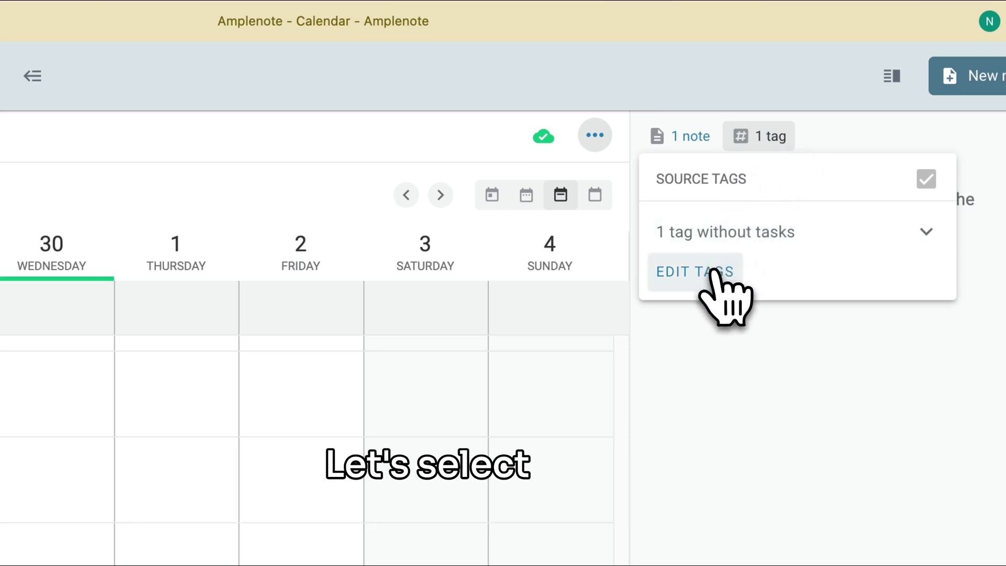
Rename the Work task domain to Planning
{"action": "left_click", "coordinate": [725, 294]}
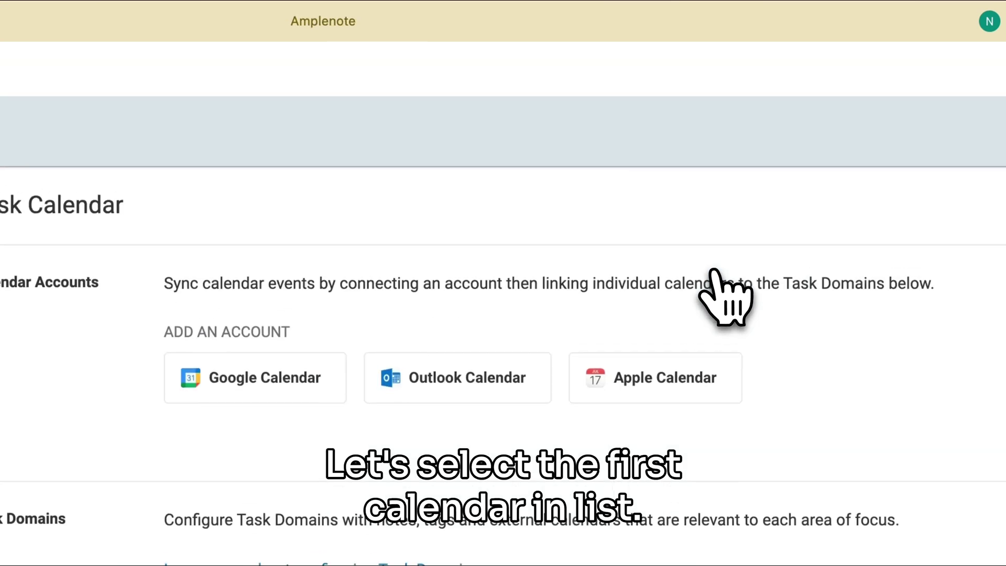
{"action": "scroll", "coordinate": [713, 275], "scroll_direction": "down", "scroll_amount": 6}
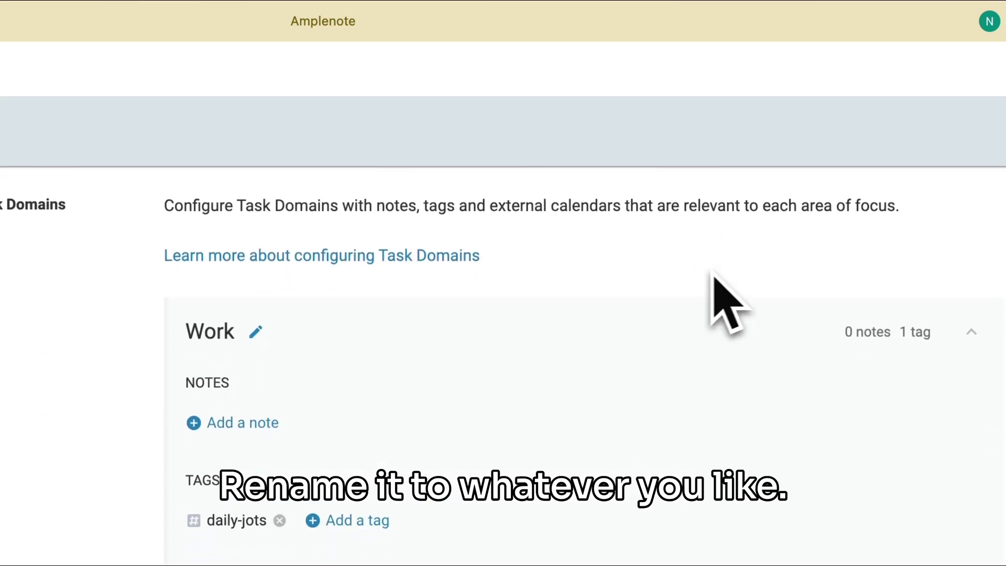
{"action": "left_click", "coordinate": [256, 332]}
{"action": "key", "text": "super+a"}
{"action": "type", "text": "P"}
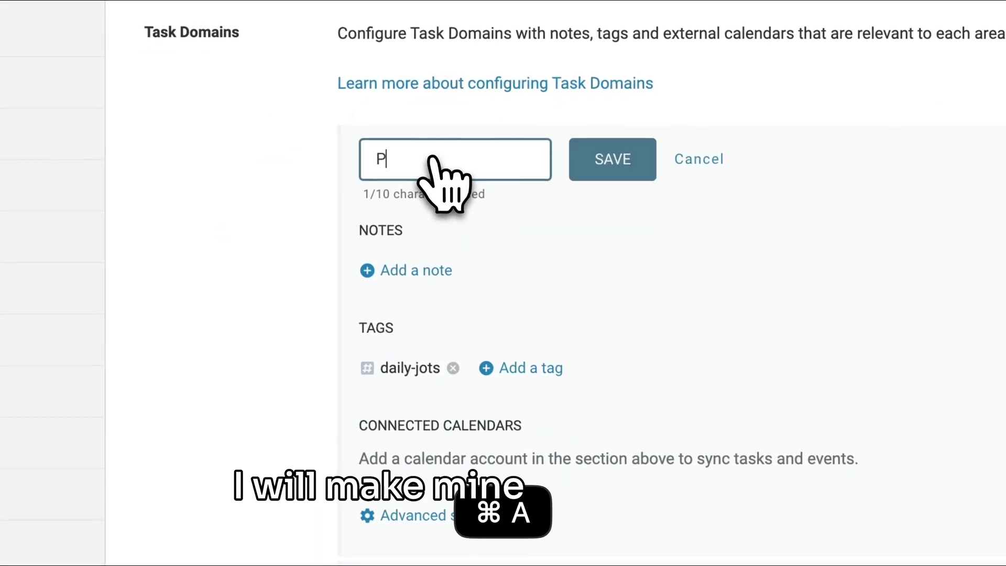
{"action": "type", "text": "lanning"}
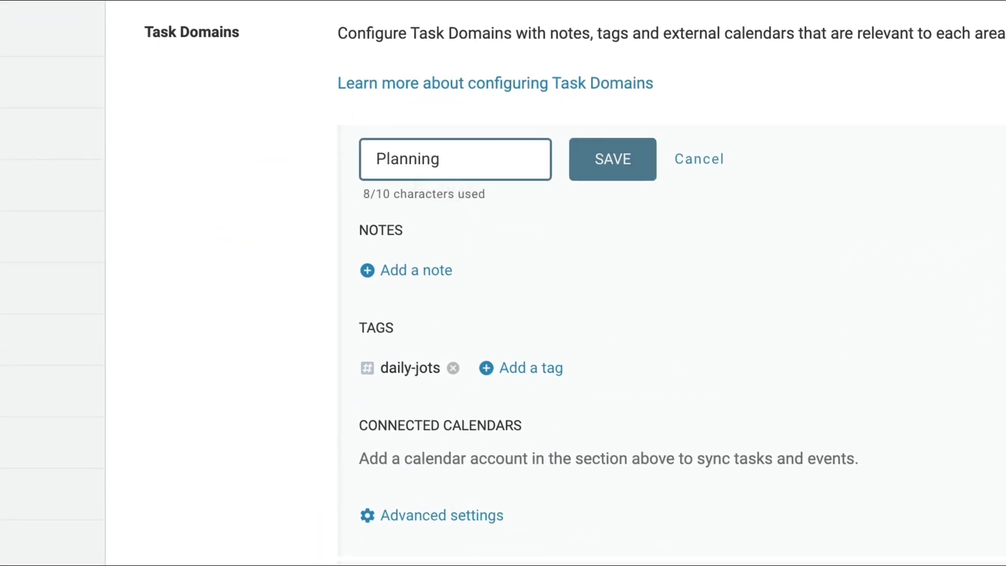
{"action": "left_click", "coordinate": [613, 158]}
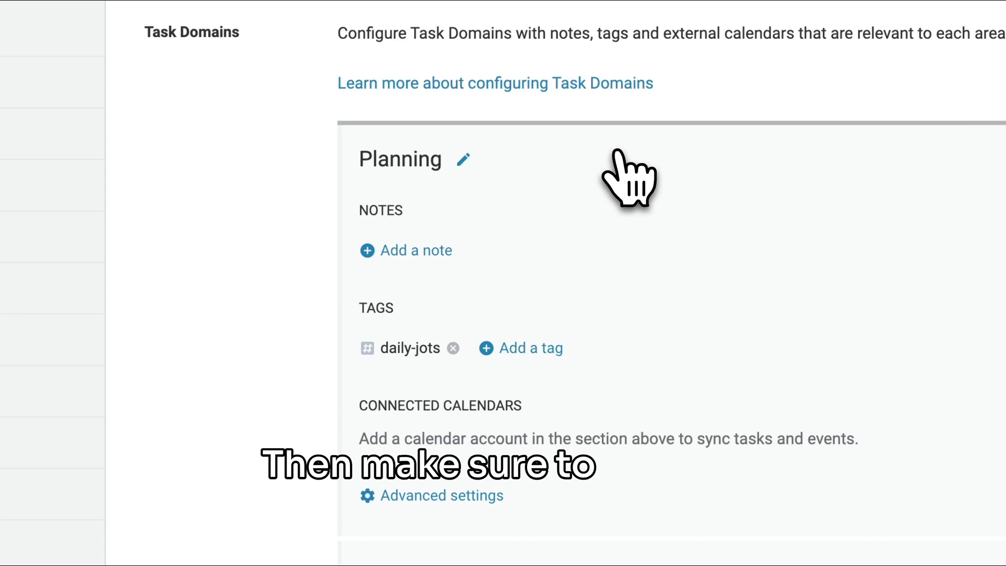
Replace the Planning domain's daily-jots tag with the habits and projects tags
{"action": "left_click", "coordinate": [453, 347]}
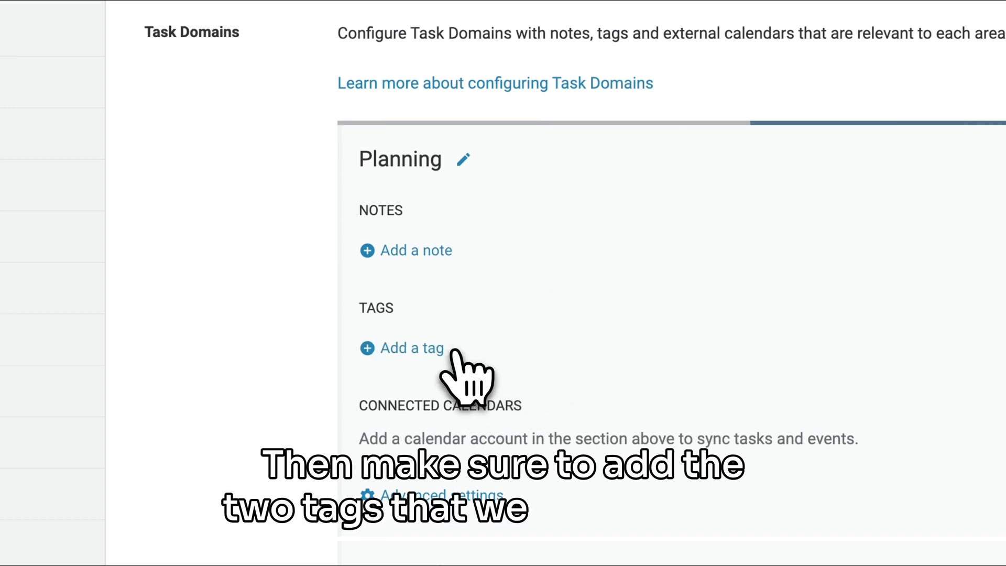
{"action": "left_click", "coordinate": [411, 348]}
{"action": "type", "text": "habi"}
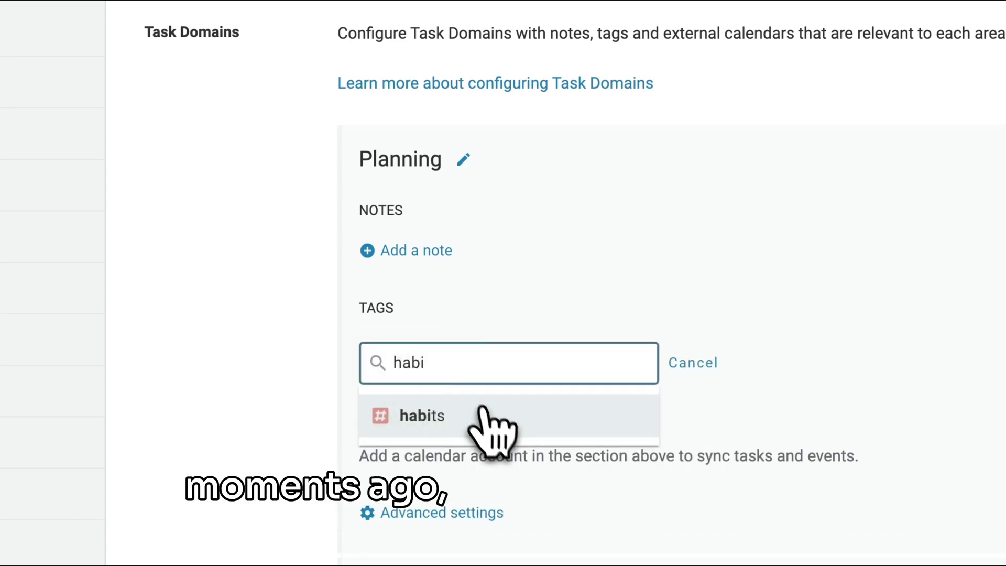
{"action": "left_click", "coordinate": [481, 415]}
{"action": "type", "text": "pro"}
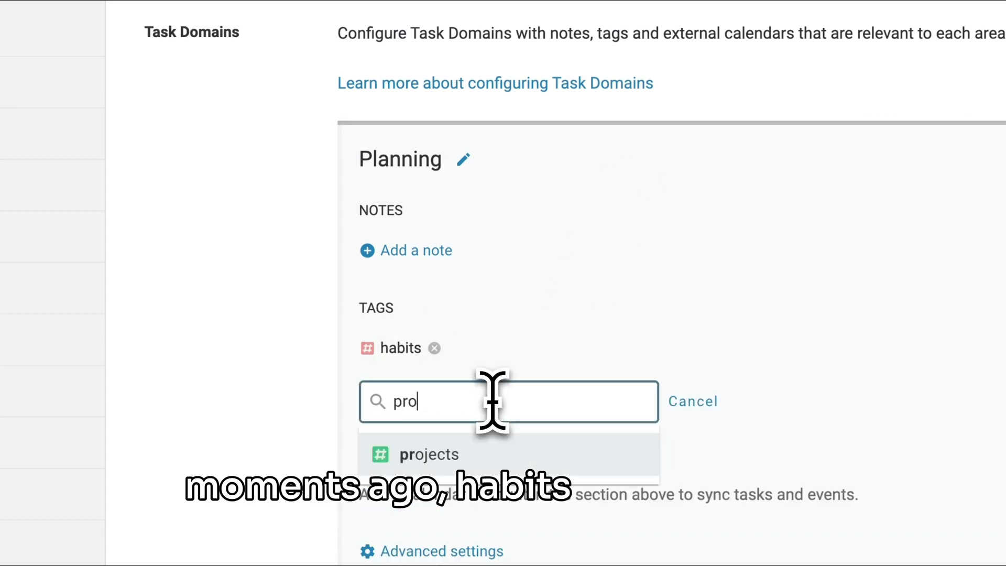
{"action": "left_click", "coordinate": [492, 440]}
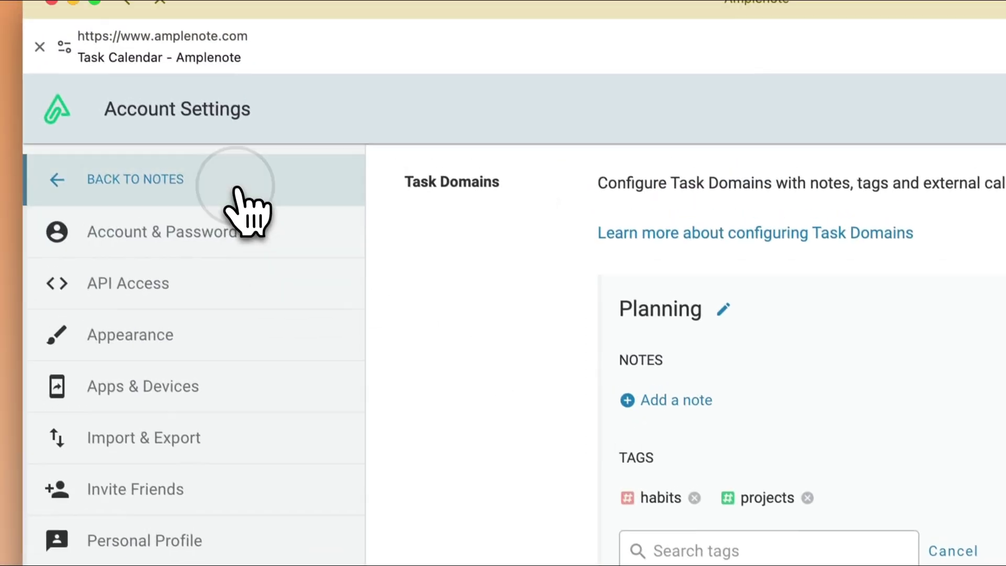
Schedule 'Look for a new office chair' on Wednesday evening around 6 PM
{"action": "left_click", "coordinate": [235, 190]}
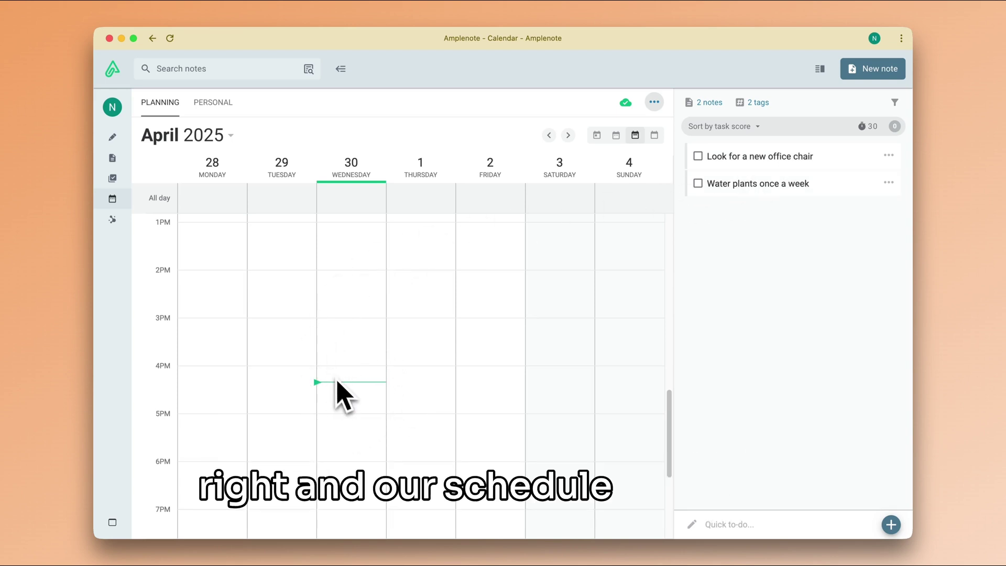
{"action": "scroll", "coordinate": [337, 382], "scroll_direction": "down", "scroll_amount": 1}
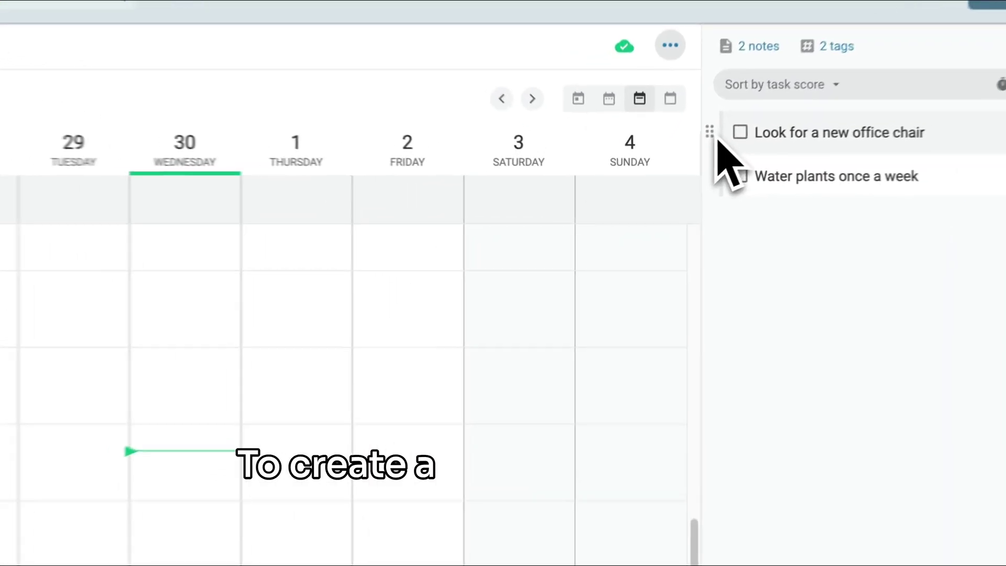
{"action": "left_click_drag", "start_coordinate": [684, 162], "coordinate": [408, 414]}
{"action": "left_click_drag", "start_coordinate": [422, 340], "coordinate": [346, 437]}
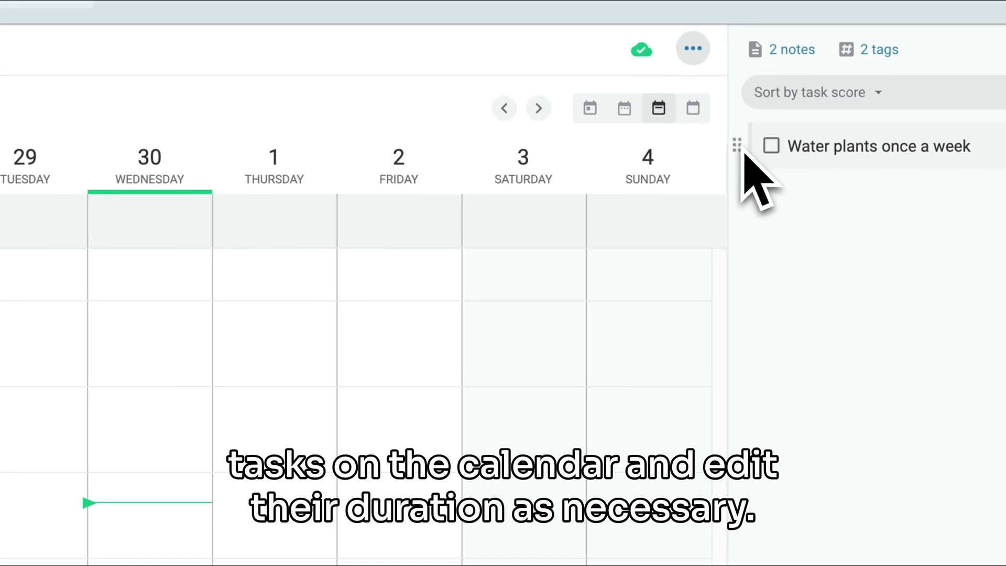
Schedule 'Water plants once a week' on Thursday around 5 PM
{"action": "left_click_drag", "start_coordinate": [743, 155], "coordinate": [284, 543]}
{"action": "left_click_drag", "start_coordinate": [343, 448], "coordinate": [334, 479]}
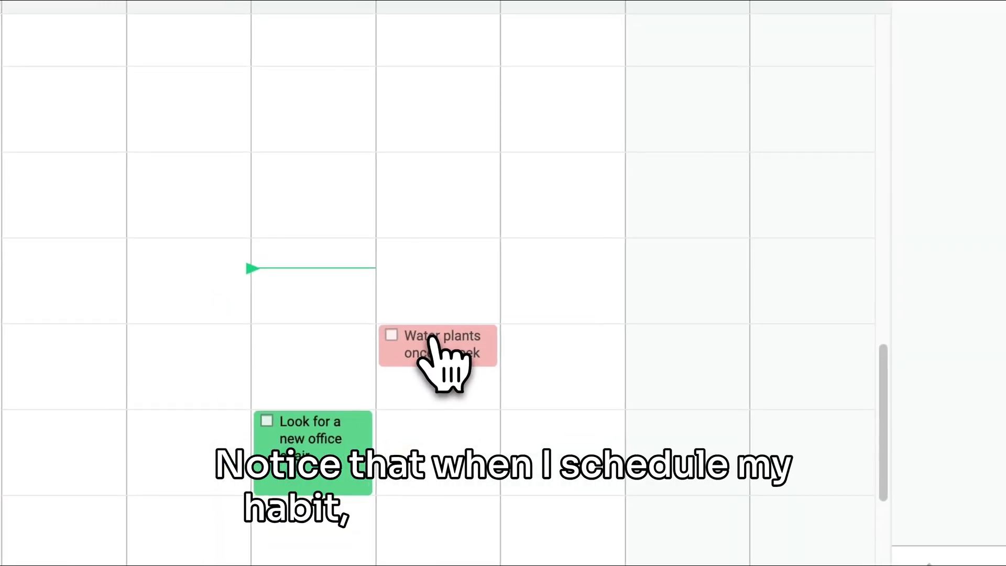
{"action": "left_click_drag", "start_coordinate": [433, 337], "coordinate": [436, 343]}
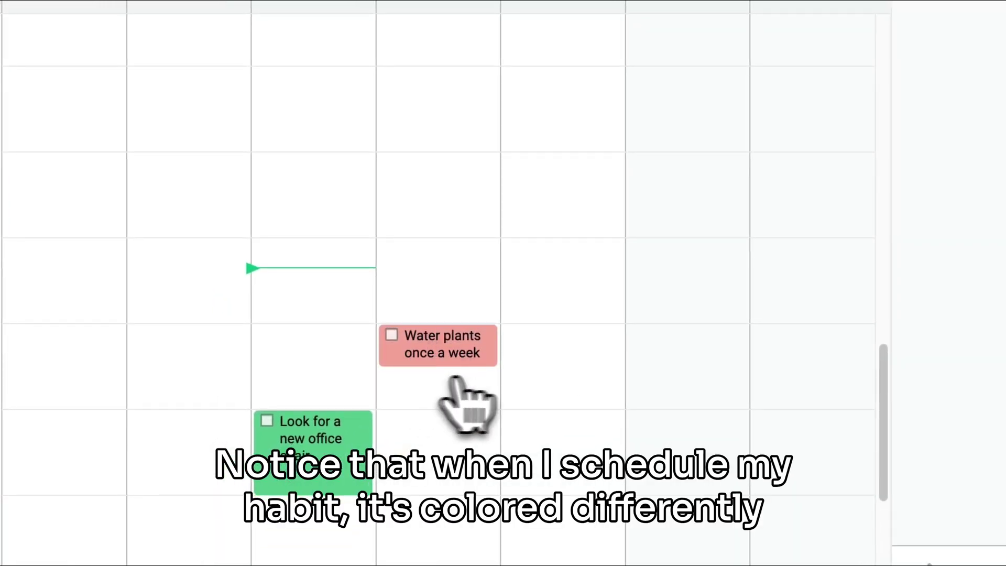